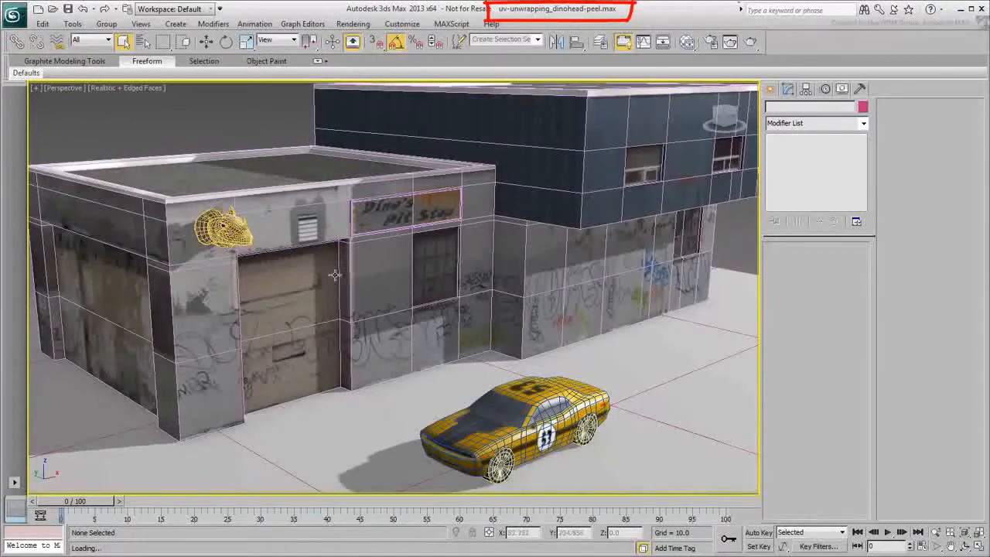
Step: Isolate the Lizard-head object and open its unwrap in the UV Editor
click(236, 238)
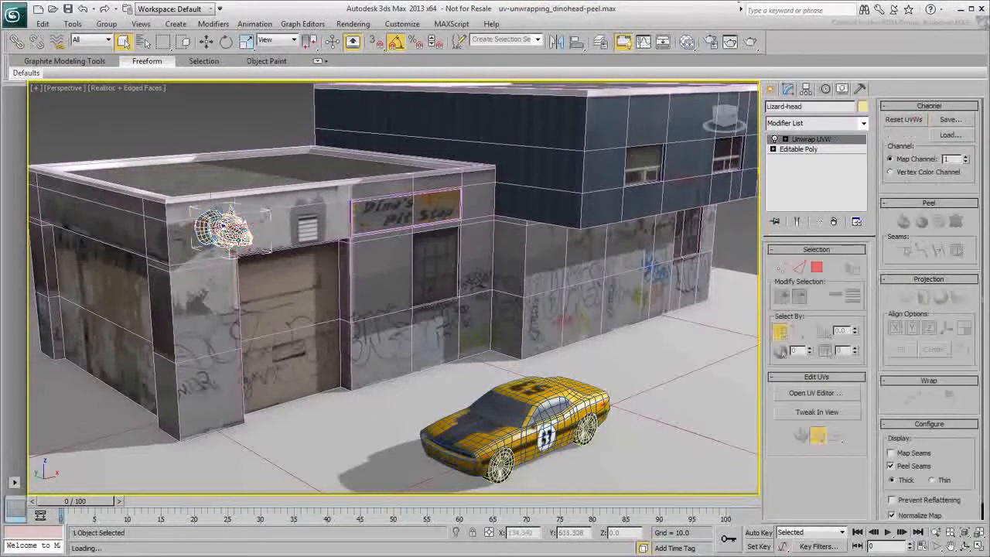
right_click(236, 237)
click(264, 142)
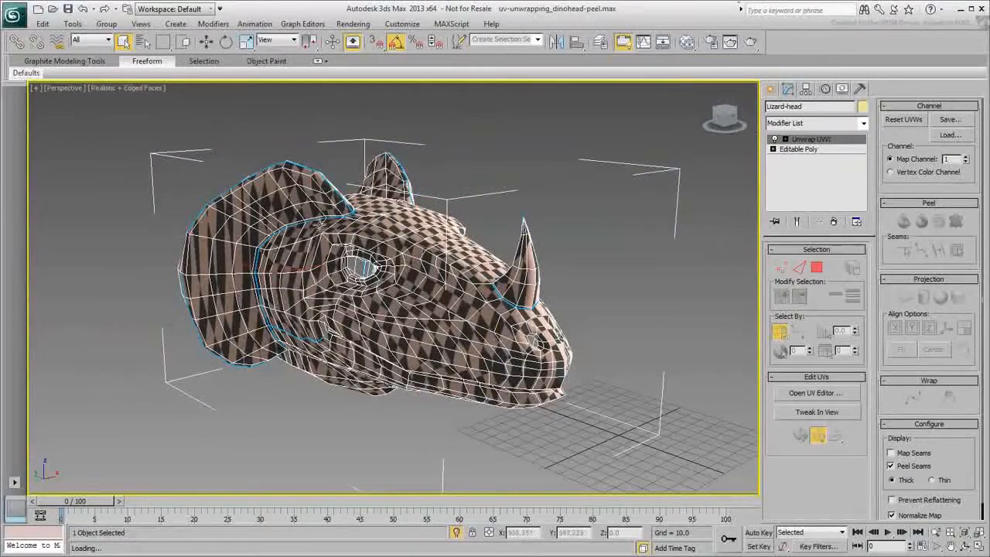
alt+middle_drag(619, 270, 607, 298)
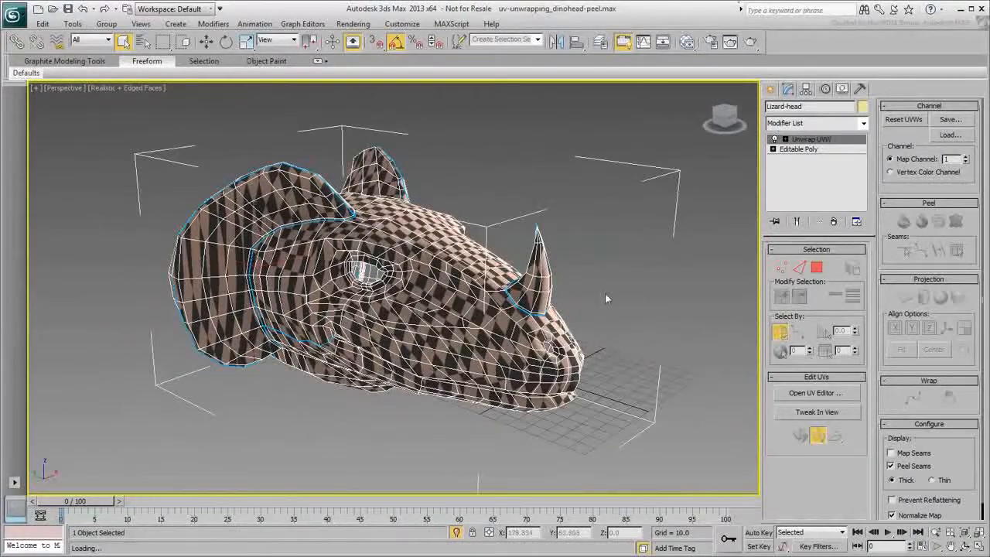
click(821, 395)
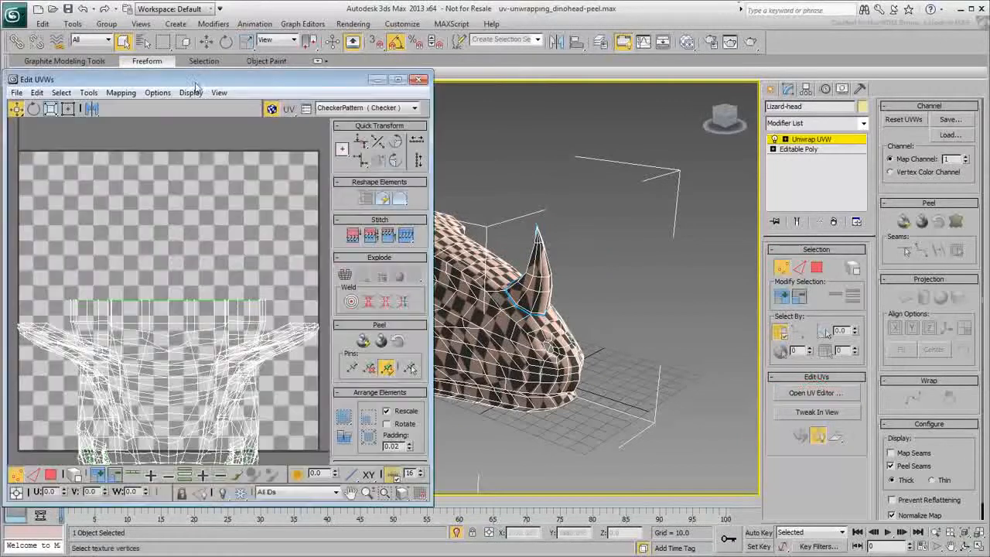
middle_drag(484, 189, 652, 217)
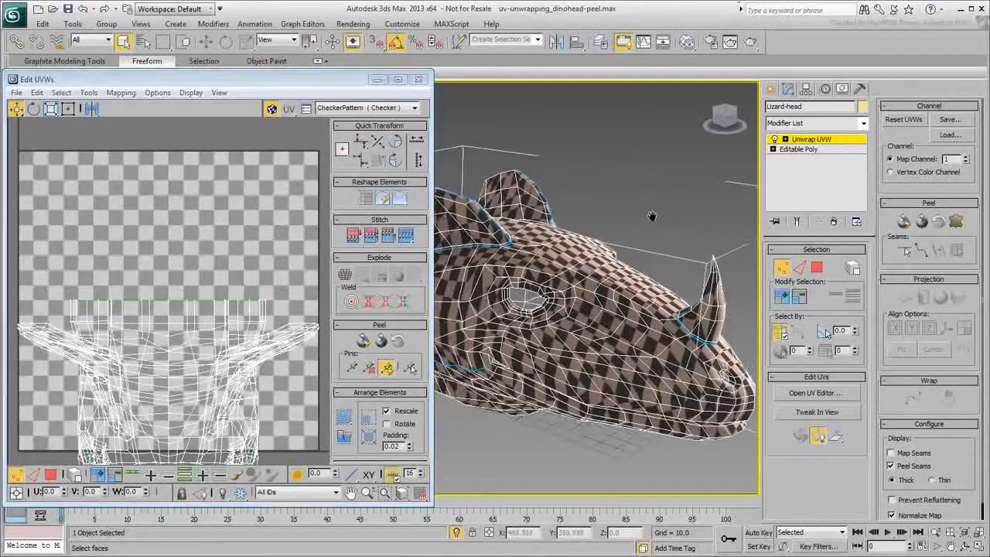
Step: Move all of the head's UV polygons out of the texture square into the empty space beside it and deselect them
middle_drag(138, 315, 137, 278)
scroll(137, 277, down, 4)
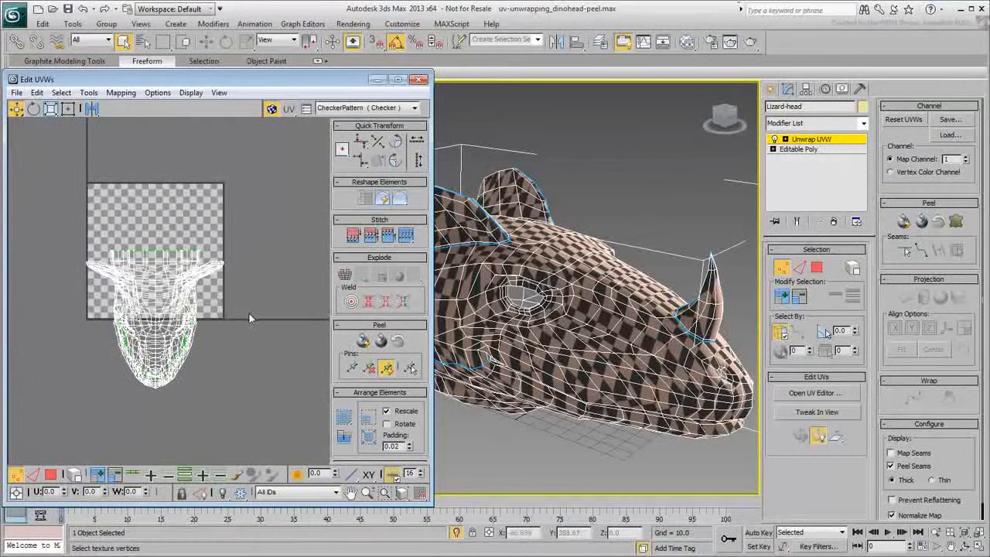
click(50, 475)
drag(61, 204, 217, 416)
drag(177, 347, 44, 205)
middle_drag(44, 205, 89, 253)
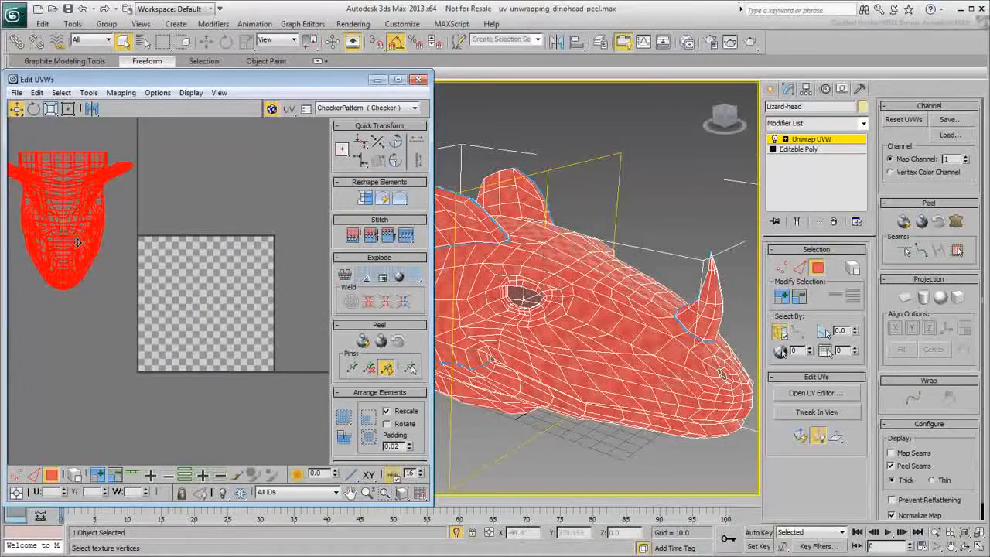
middle_drag(240, 183, 229, 187)
click(226, 187)
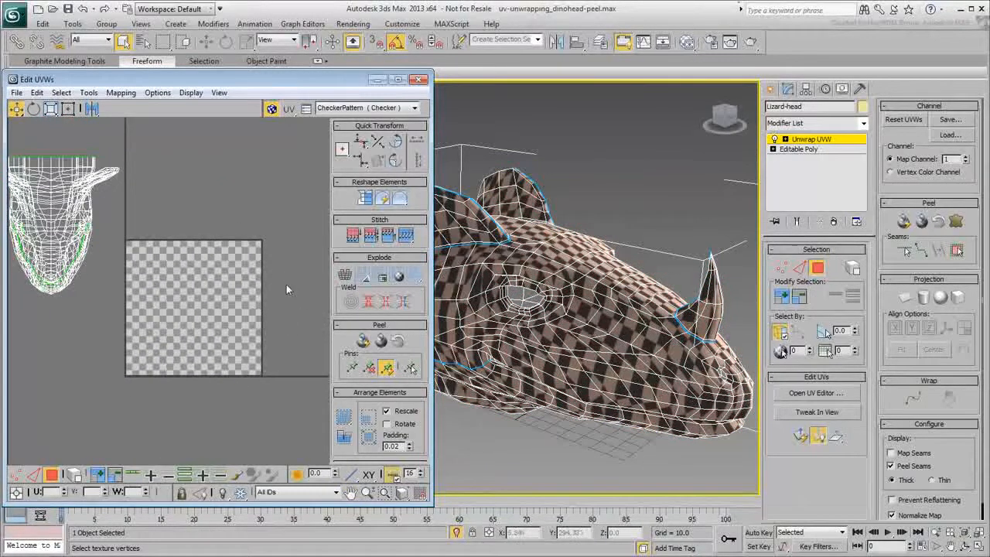
Step: Select the neck's polygons, expand the selection to the peel seams, and flatten them with Quick Peel
alt+middle_drag(542, 325, 595, 376)
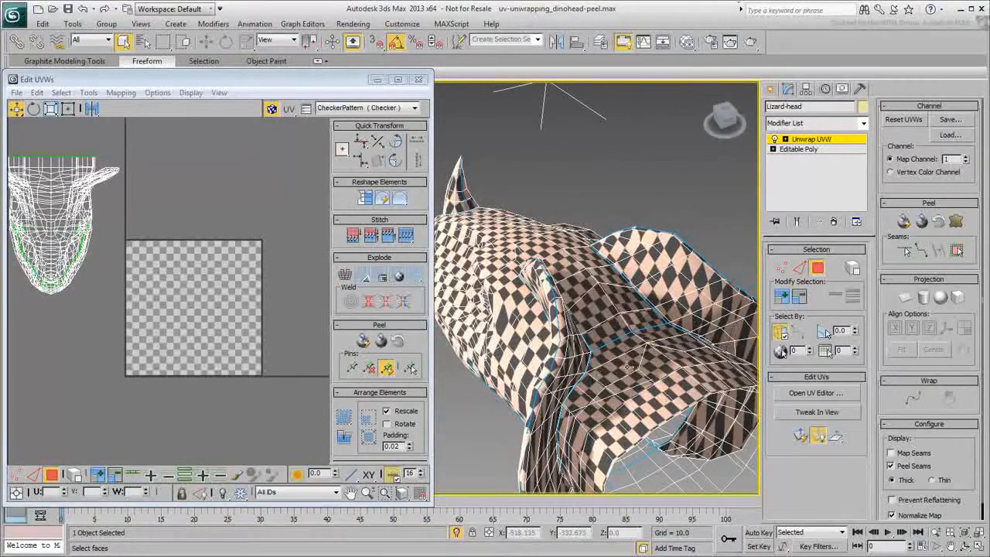
click(623, 366)
click(958, 251)
alt+middle_drag(606, 370, 584, 327)
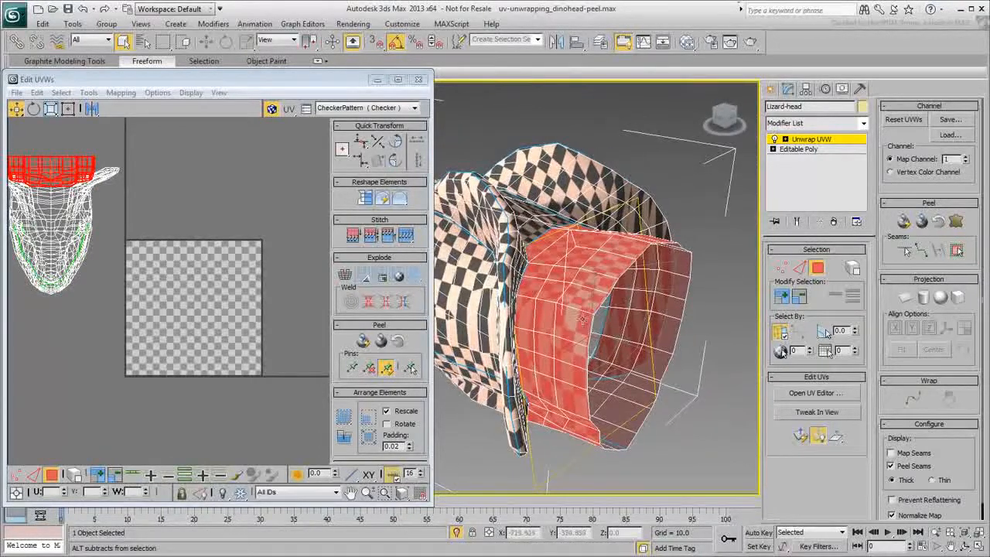
click(671, 413)
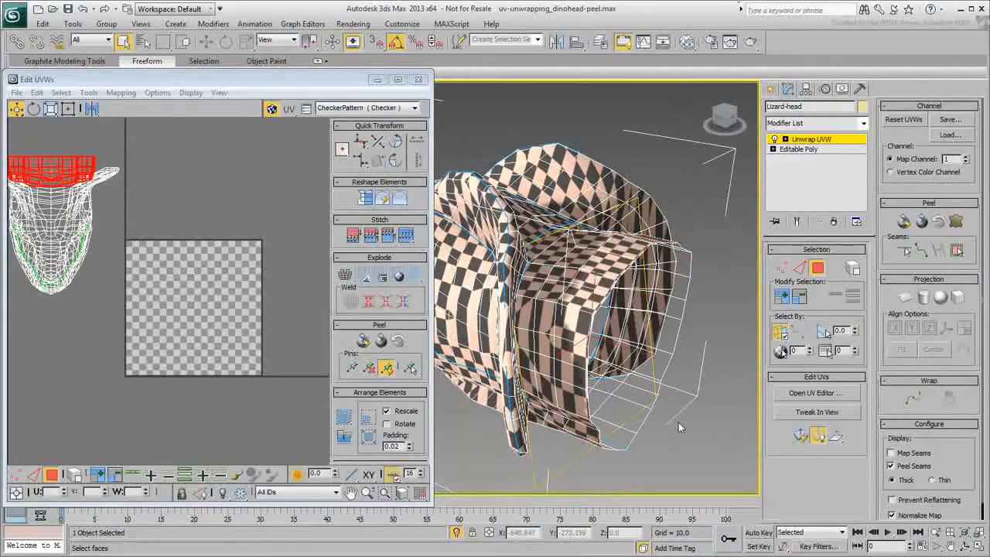
key(ctrl+z)
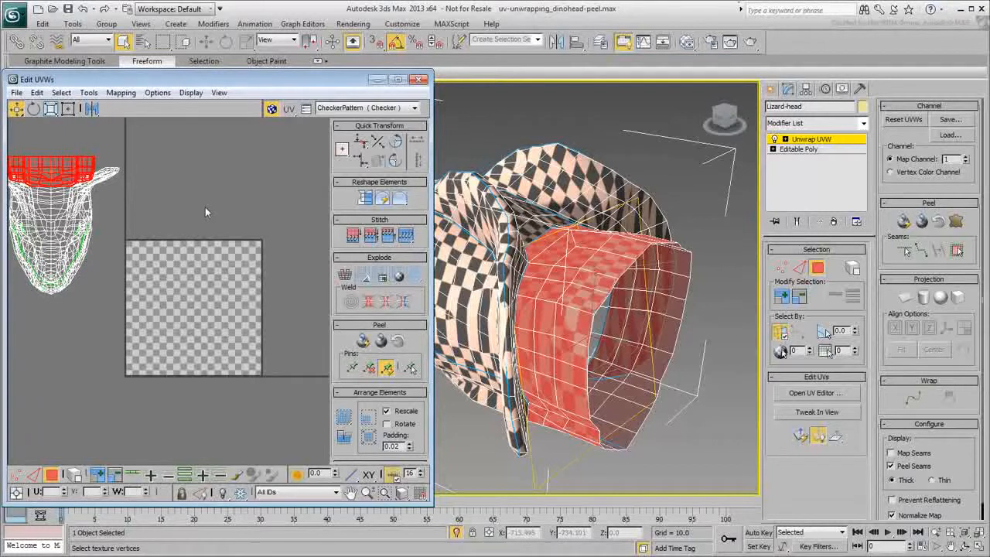
click(364, 342)
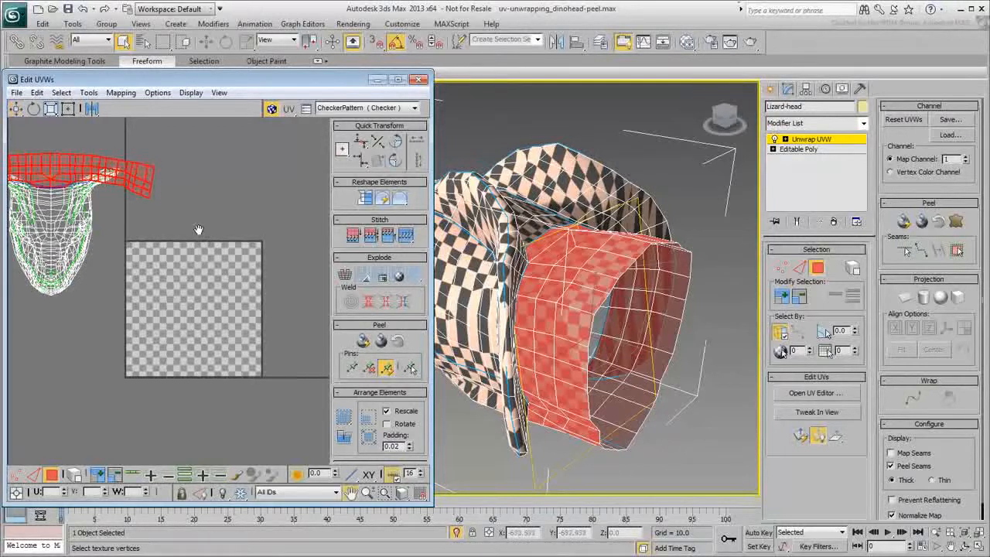
scroll(221, 255, down, 3)
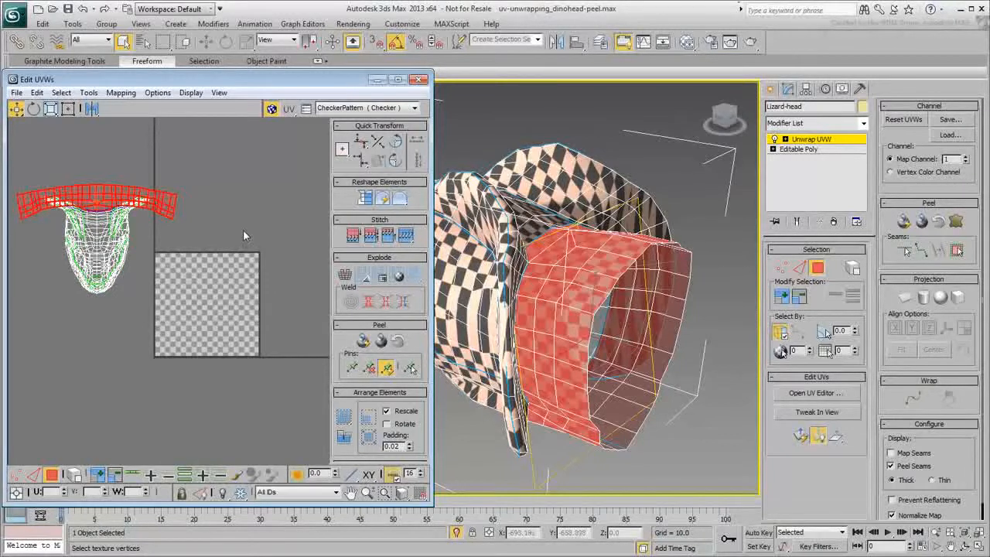
Step: Move the peeled neck cluster into the upper-left corner of the texture square and scale it down to fit using Freeform mode
click(70, 108)
drag(86, 191, 216, 266)
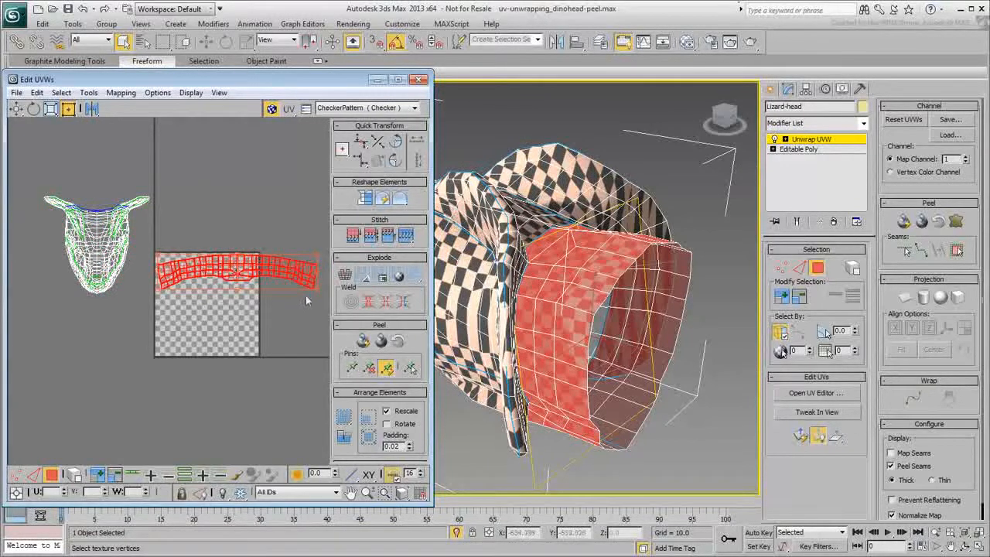
drag(318, 289, 245, 271)
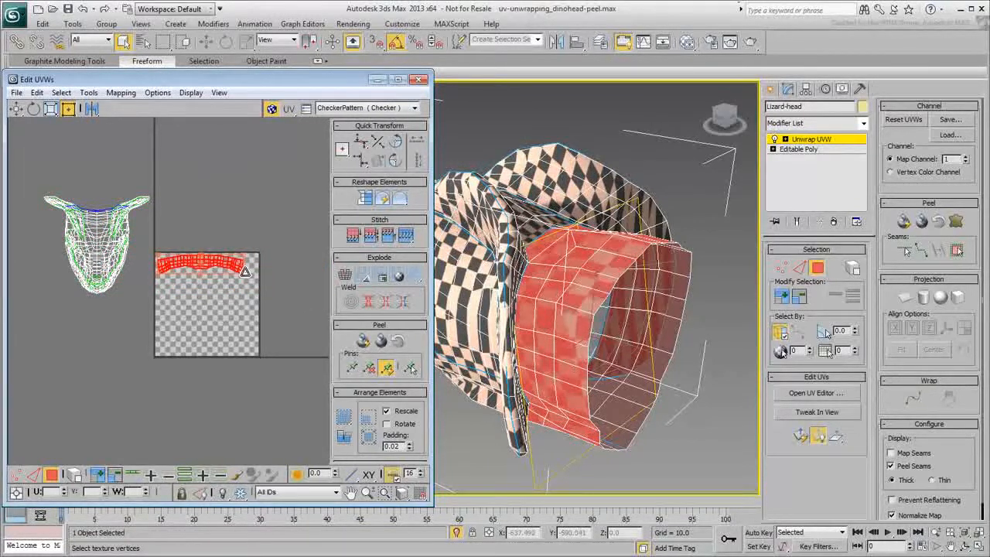
scroll(237, 274, up, 6)
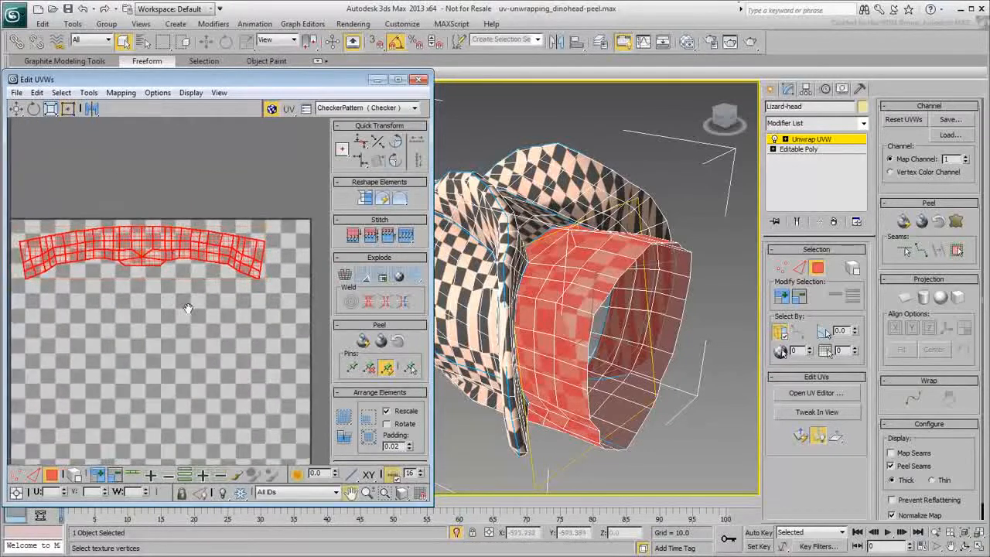
drag(182, 257, 177, 253)
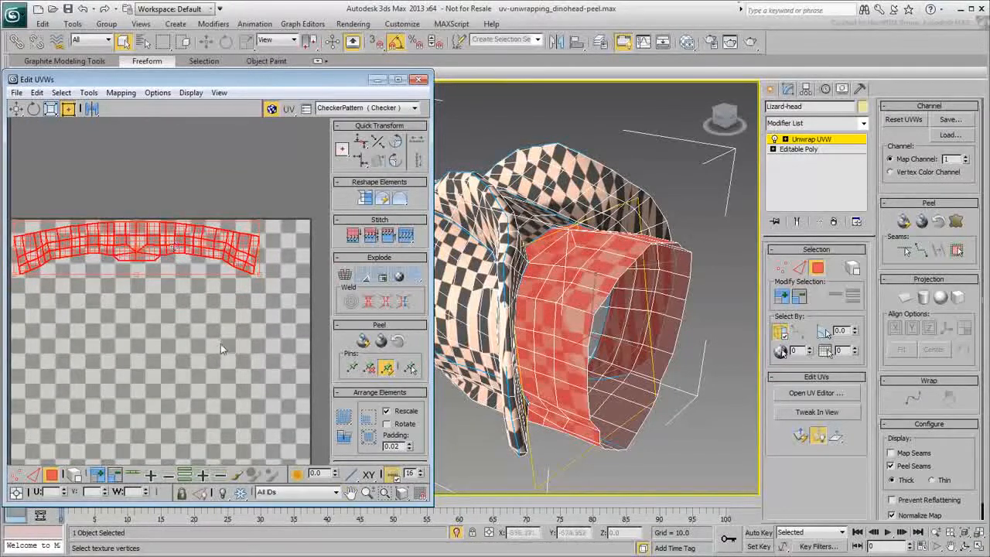
mouse_move(586, 352)
alt+middle_down()
mouse_move(604, 367)
mouse_move(454, 403)
mouse_move(603, 383)
alt+middle_up()
key(F2)
key(F2)
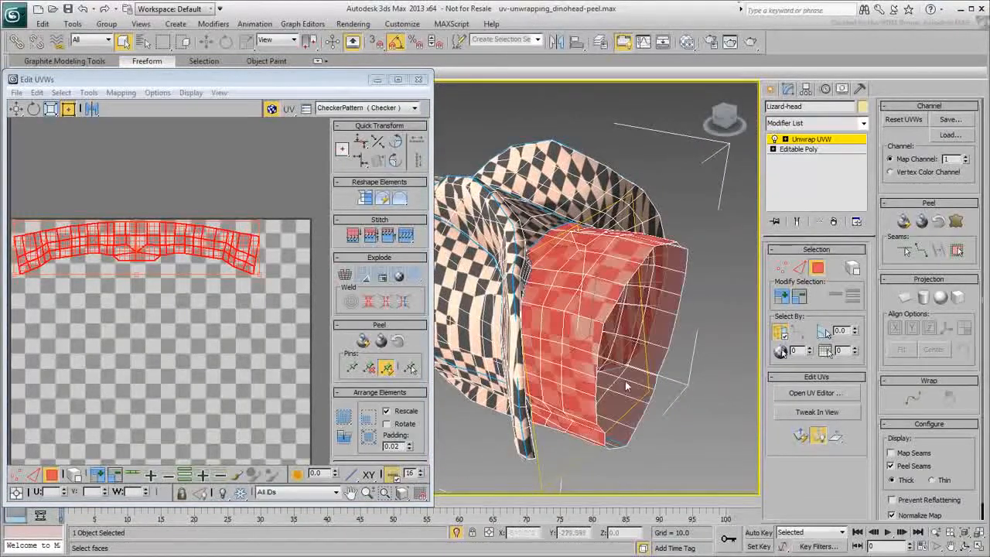
scroll(211, 299, down, 5)
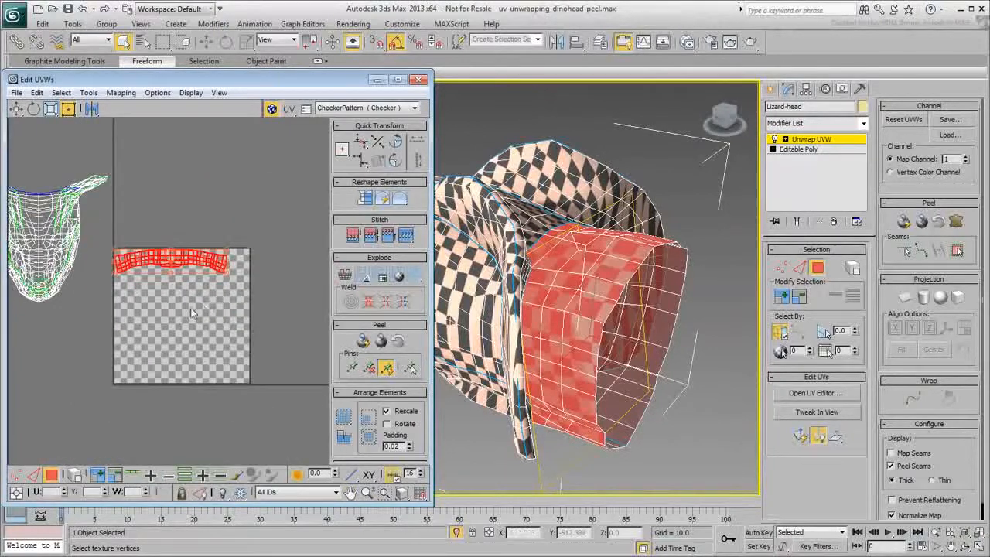
middle_drag(211, 299, 166, 358)
Step: Select the nose horn's polygons out to their peel seams and flatten them with Quick Peel
mouse_move(604, 348)
alt+middle_down()
mouse_move(519, 358)
mouse_move(588, 351)
alt+middle_up()
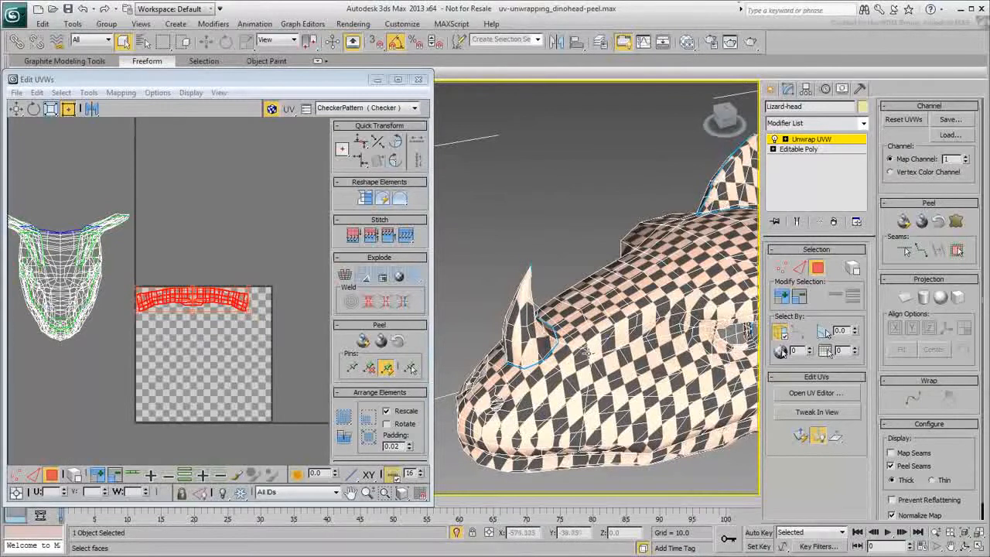
click(524, 334)
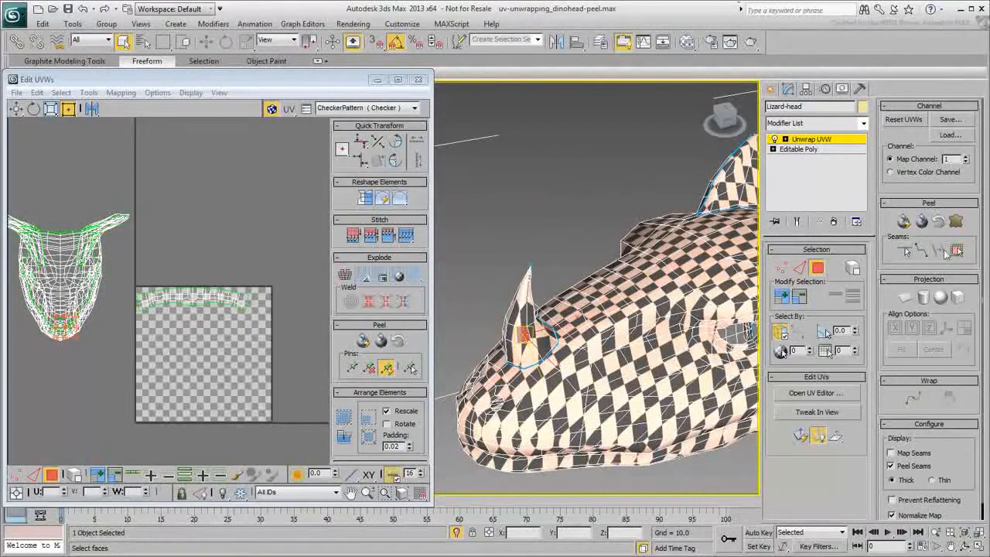
click(956, 251)
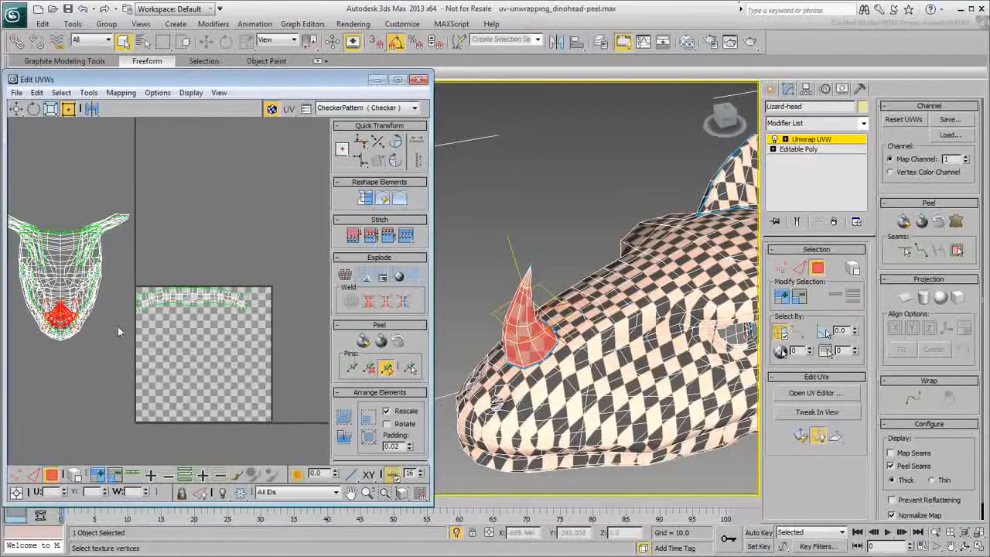
Step: Move the horn cluster to the upper-right corner of the texture square, rotate it and scale it down
drag(68, 317, 264, 302)
scroll(267, 302, up, 5)
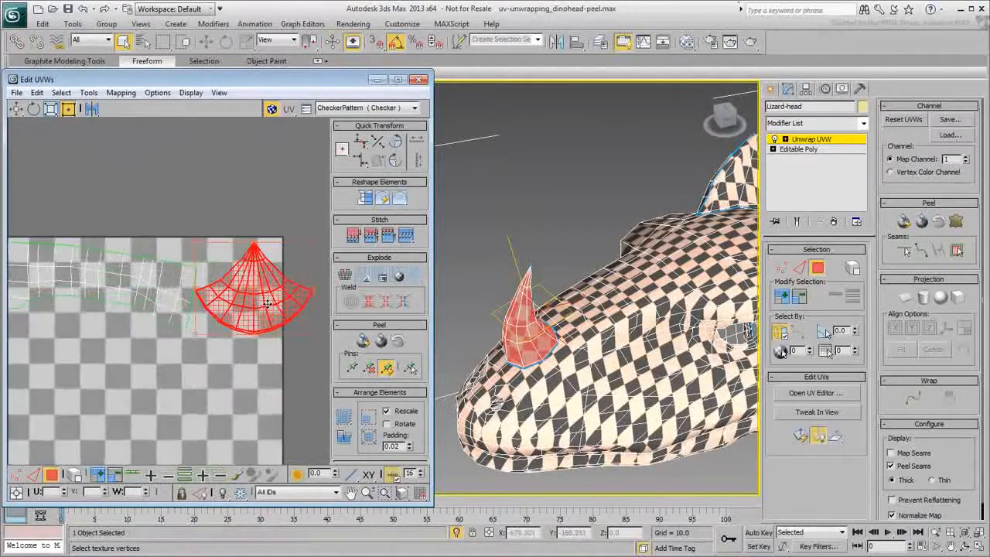
drag(195, 289, 216, 328)
drag(303, 248, 272, 277)
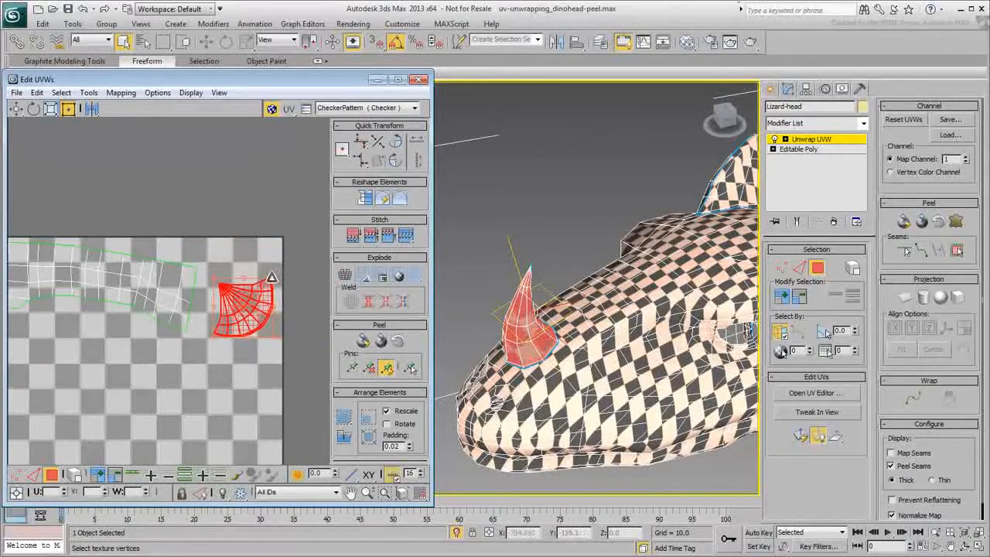
Step: Fine-tune the horn cluster's size and position against the checker pattern on the head, and deselect it
middle_drag(594, 335, 611, 322)
scroll(519, 341, down, 5)
scroll(611, 322, up, 3)
middle_drag(696, 340, 610, 328)
drag(273, 338, 251, 312)
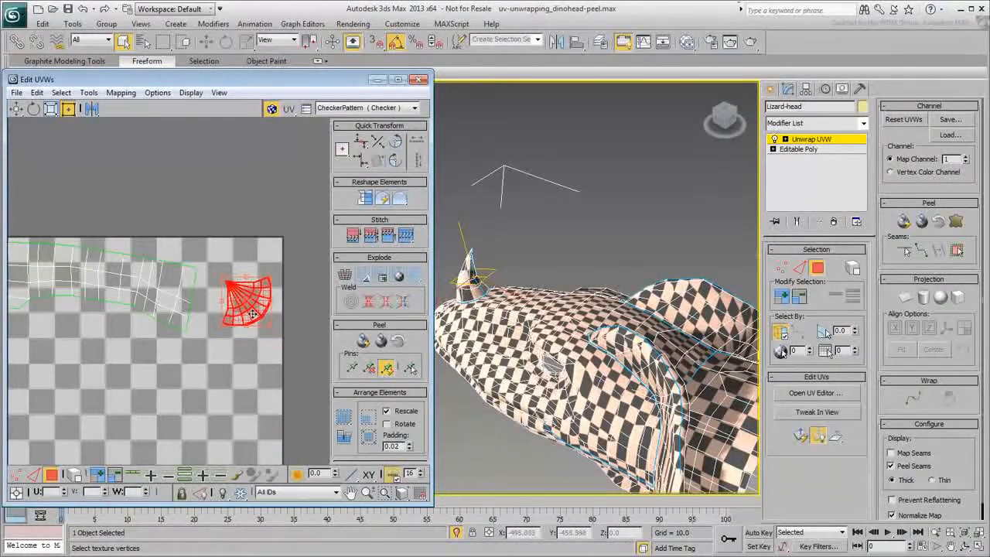
alt+middle_drag(546, 429, 698, 299)
scroll(689, 303, up, 1)
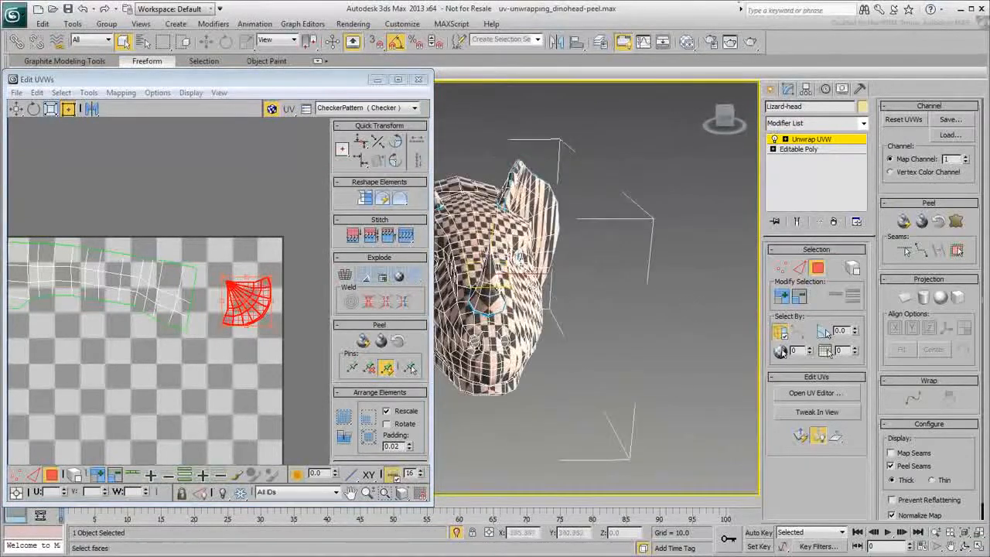
scroll(499, 291, up, 2)
alt+middle_drag(594, 316, 571, 313)
drag(262, 305, 261, 305)
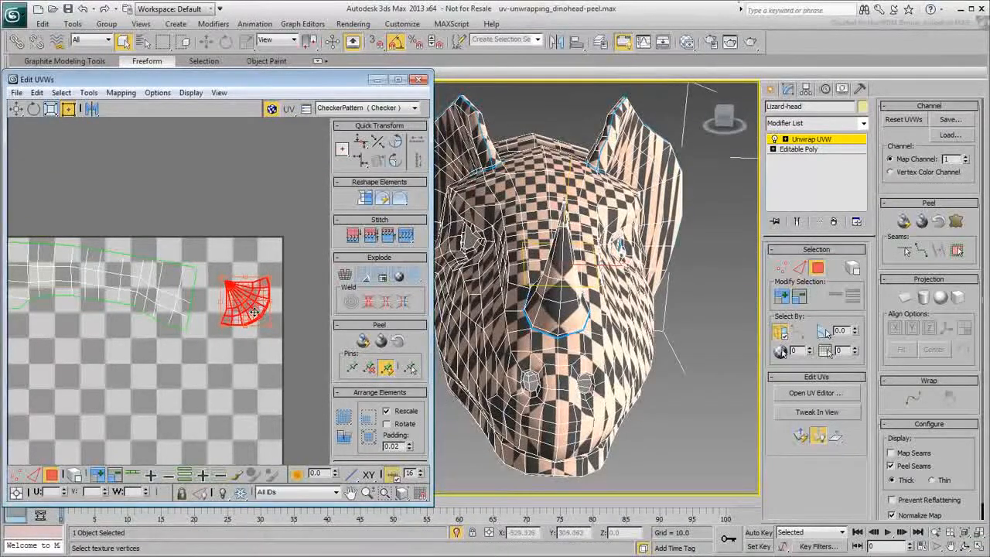
alt+middle_drag(594, 354, 480, 370)
scroll(503, 364, down, 2)
mouse_move(604, 352)
alt+middle_down()
mouse_move(472, 360)
mouse_move(495, 377)
mouse_move(636, 345)
mouse_move(499, 359)
mouse_move(619, 347)
mouse_move(602, 346)
alt+middle_up()
scroll(70, 329, down, 3)
middle_drag(132, 292, 187, 235)
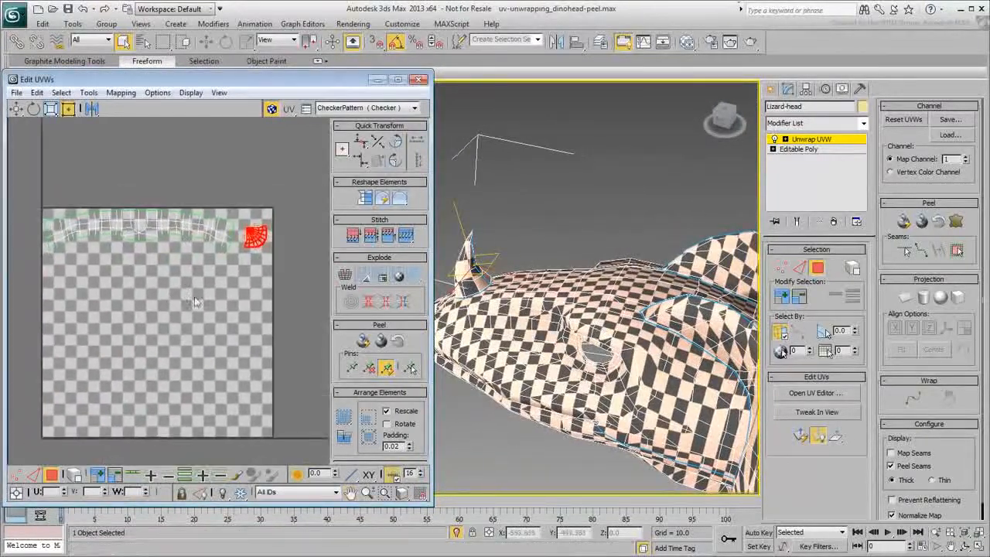
click(292, 311)
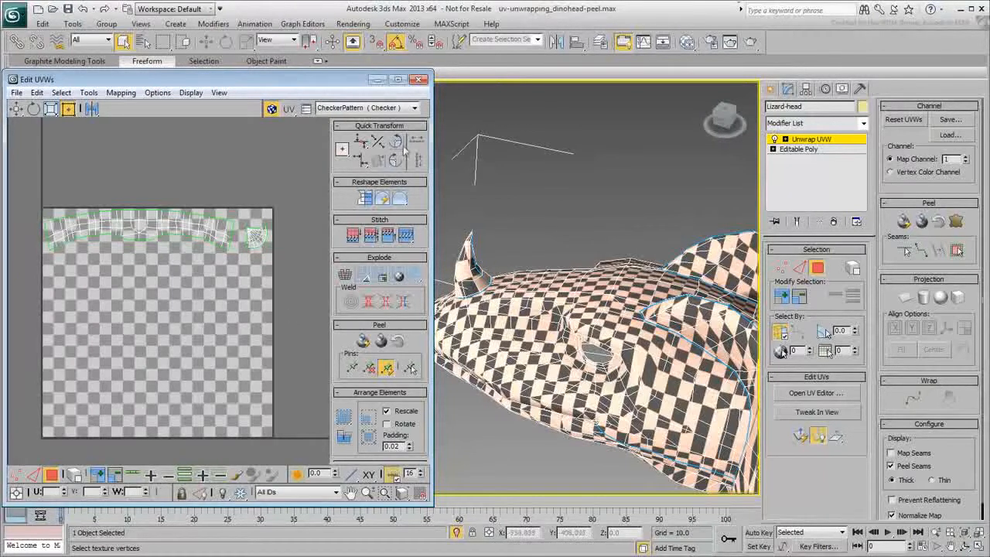
Step: Switch the UV Editor background to Map #2 (Checker)
click(415, 108)
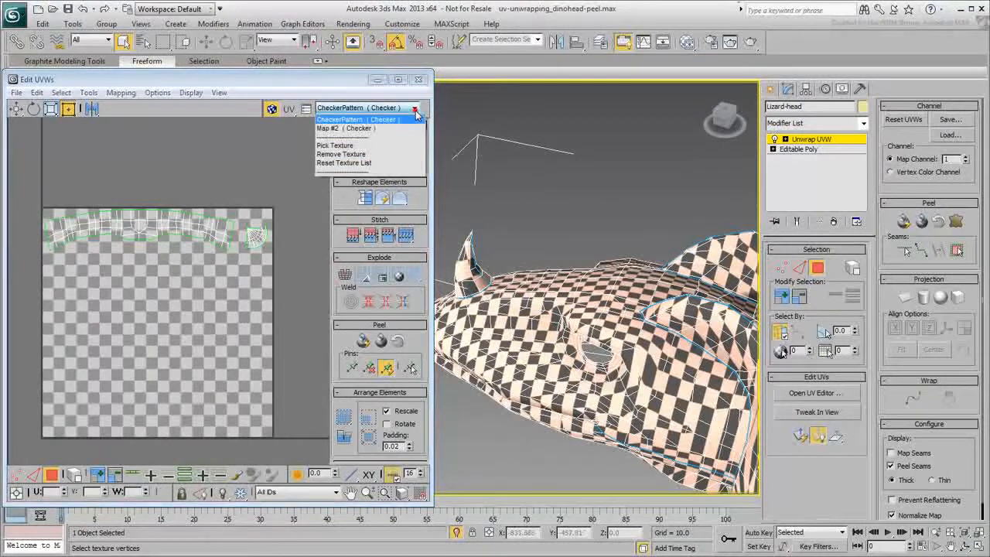
click(362, 129)
mouse_move(197, 298)
middle_down()
mouse_move(217, 291)
mouse_move(186, 300)
mouse_move(210, 308)
middle_up()
scroll(217, 292, down, 2)
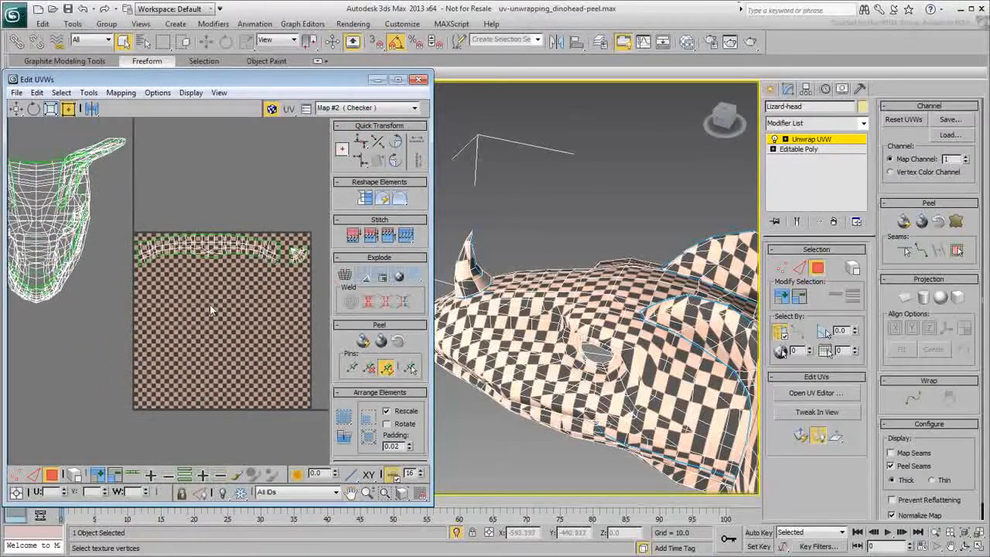
Step: Select the outer polygons of one of the head's large ears and expand the selection to the peel seams
middle_drag(675, 341, 622, 318)
alt+middle_drag(658, 438, 706, 315)
middle_drag(705, 316, 613, 333)
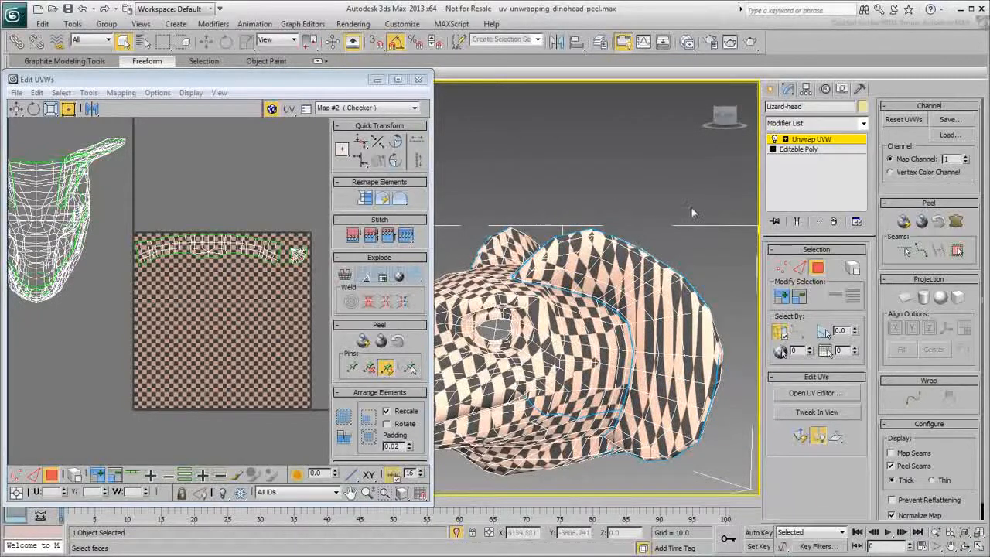
click(655, 304)
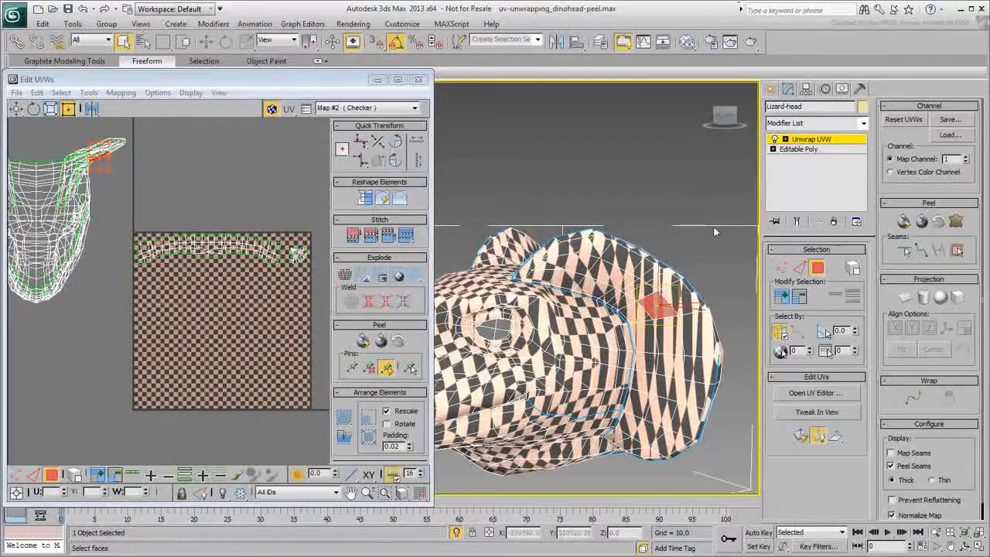
click(957, 252)
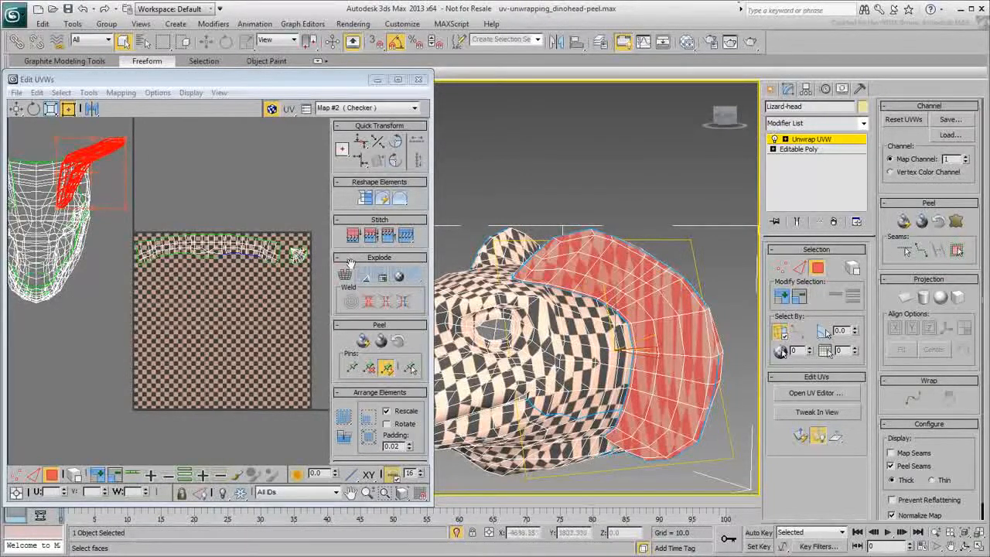
Step: Quick Peel the selected ear, move its cluster into the texture square and scale it down below the neck strip
click(364, 342)
drag(155, 178, 210, 356)
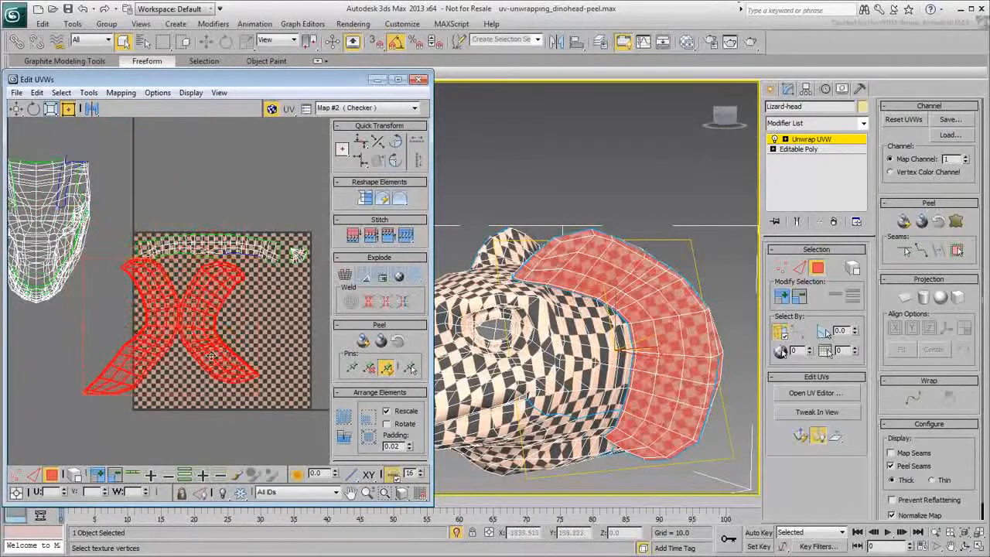
drag(77, 402, 156, 316)
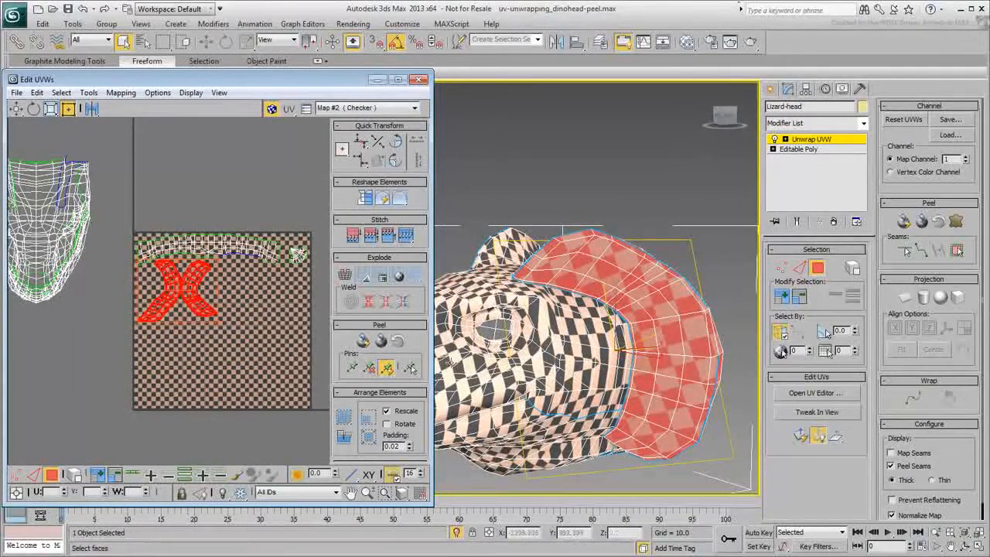
Step: Select a polygon on the head's other large ear and expand the selection to the peel seams
alt+middle_drag(557, 387, 471, 412)
alt+middle_drag(680, 318, 599, 393)
click(484, 308)
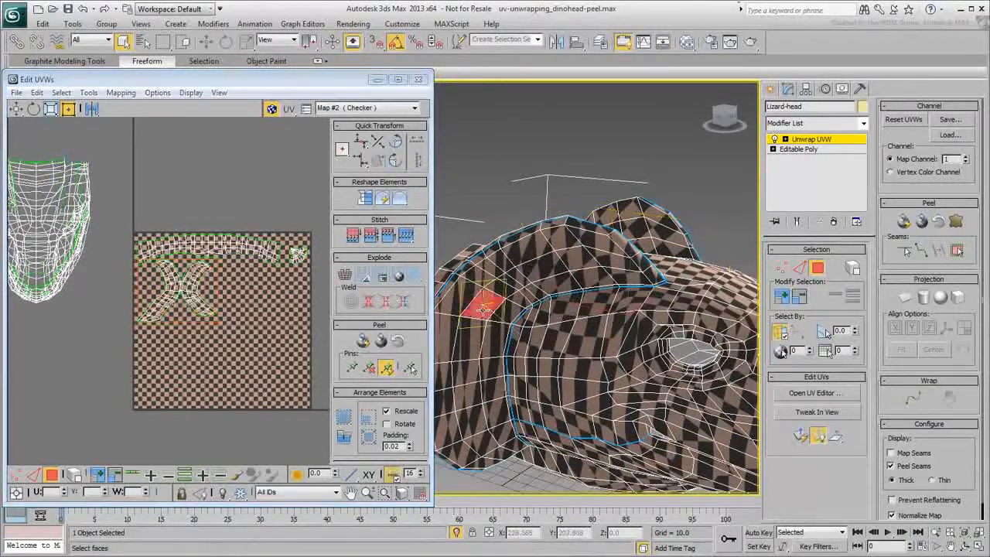
click(957, 252)
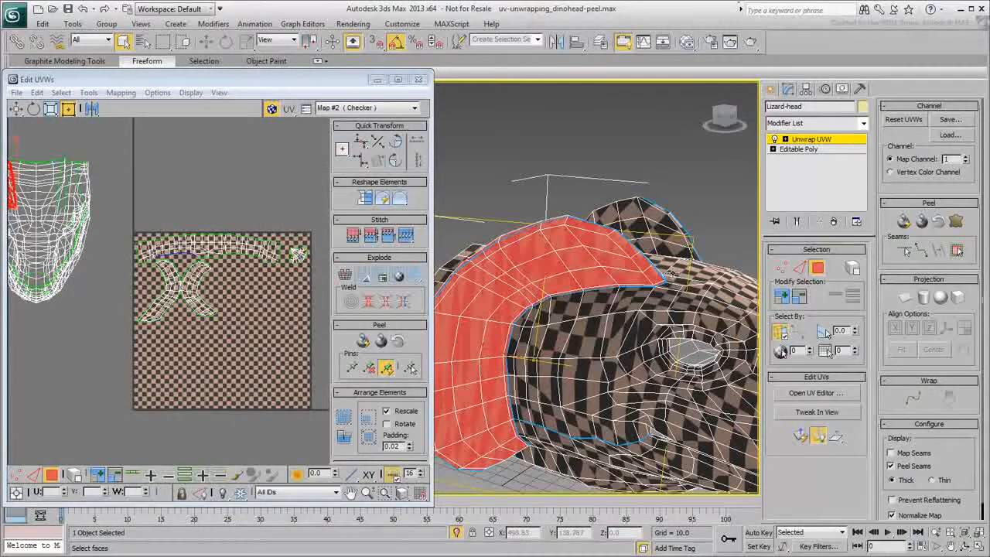
Step: Quick Peel the second ear and scale its cluster down beside the first ear's cluster, below the neck strip
click(364, 341)
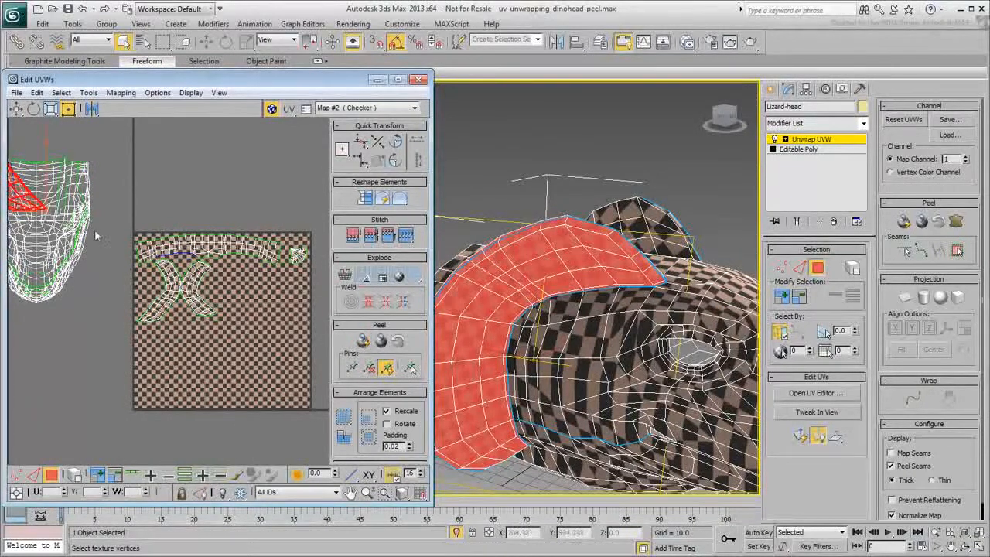
drag(56, 212, 237, 307)
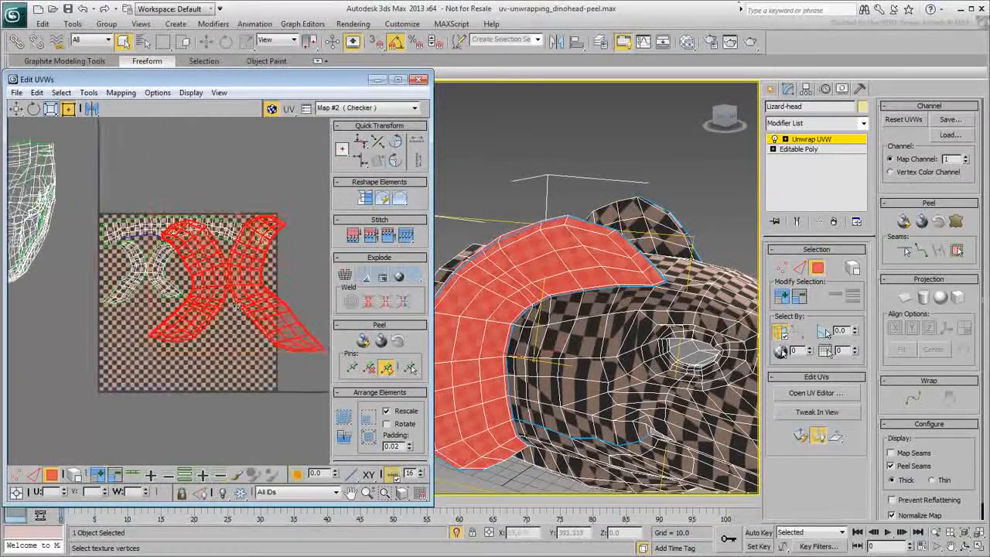
middle_drag(238, 307, 199, 307)
drag(277, 348, 188, 276)
scroll(198, 274, up, 2)
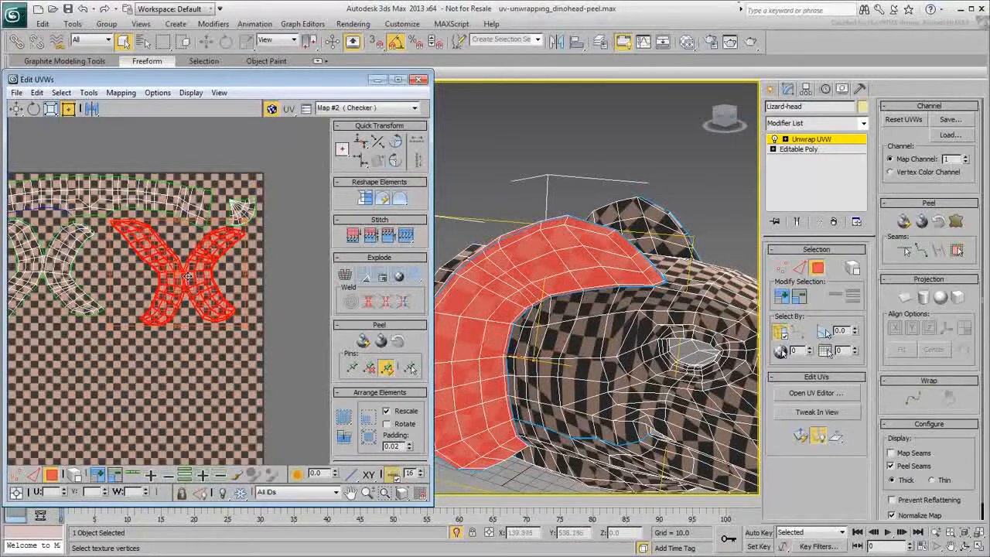
scroll(188, 277, up, 3)
scroll(188, 166, up, 3)
Step: Move the horn cluster closer to the upper-right corner of the texture square and deselect it
click(167, 249)
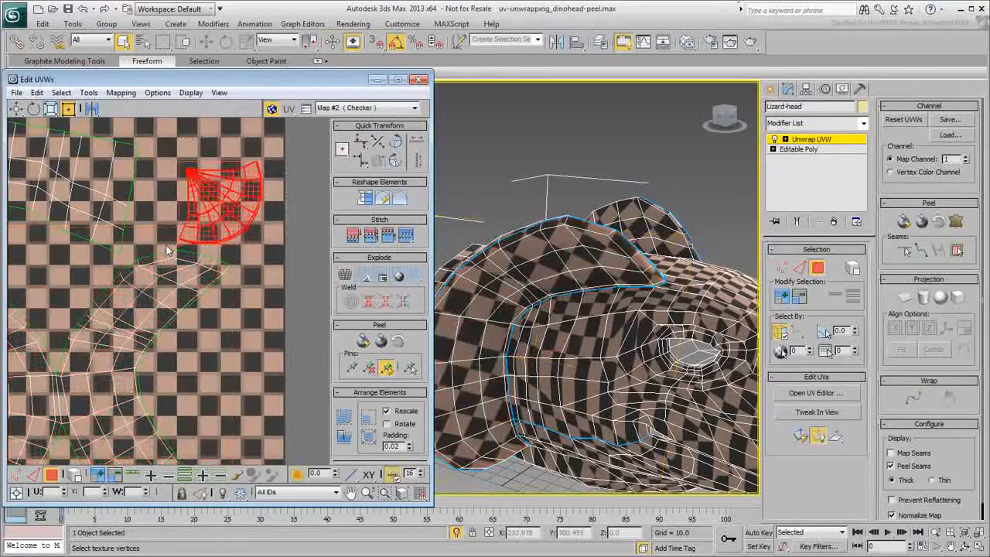
drag(216, 224, 227, 191)
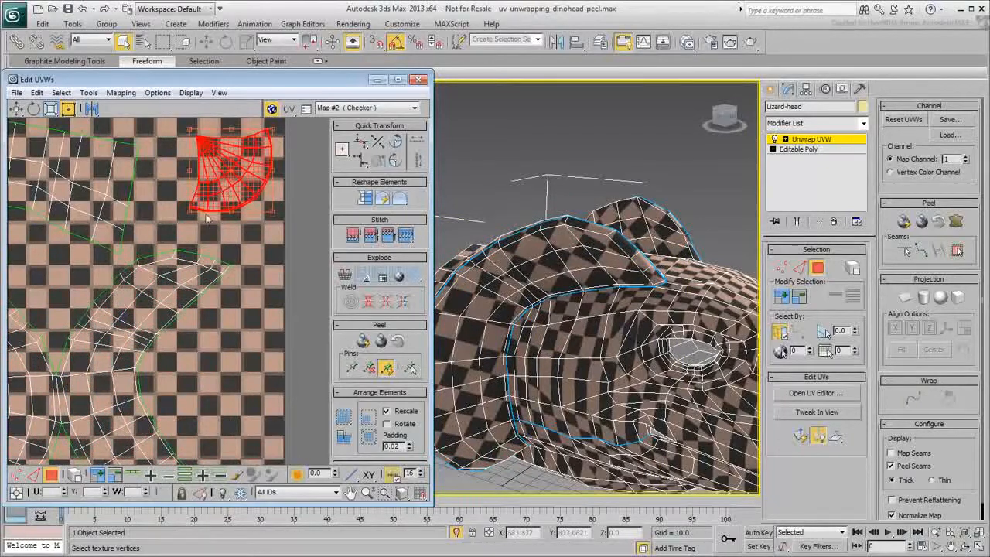
scroll(208, 218, down, 6)
click(152, 347)
Step: Select a polygon on the lower jaw and expand the selection to the peel seams
alt+middle_drag(588, 310, 555, 355)
scroll(232, 348, down, 4)
middle_drag(232, 350, 191, 377)
scroll(472, 350, up, 5)
middle_drag(686, 455, 492, 351)
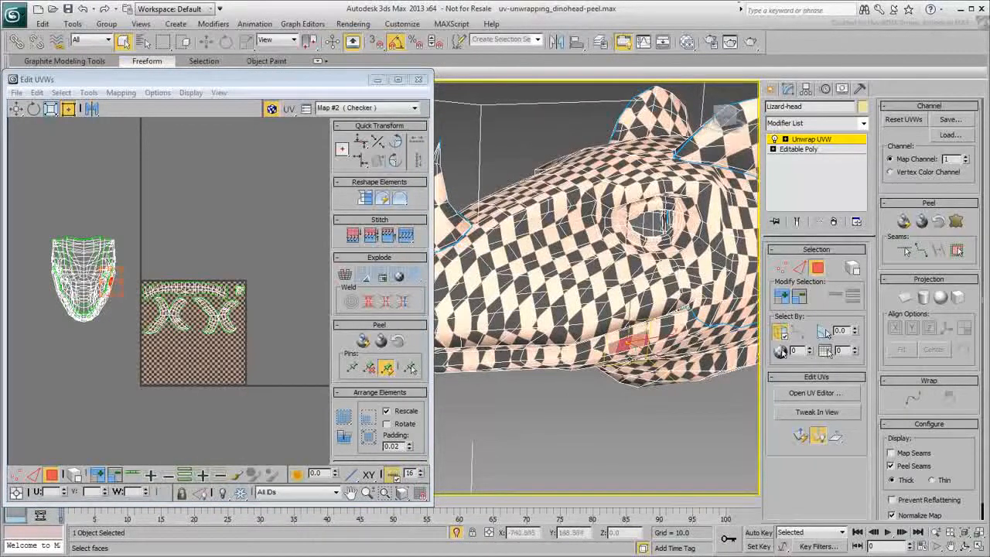
click(957, 251)
Step: Quick Peel the lower jaw and fit its cluster into the lower-right corner of the texture square
scroll(584, 344, down, 4)
alt+middle_drag(584, 344, 541, 363)
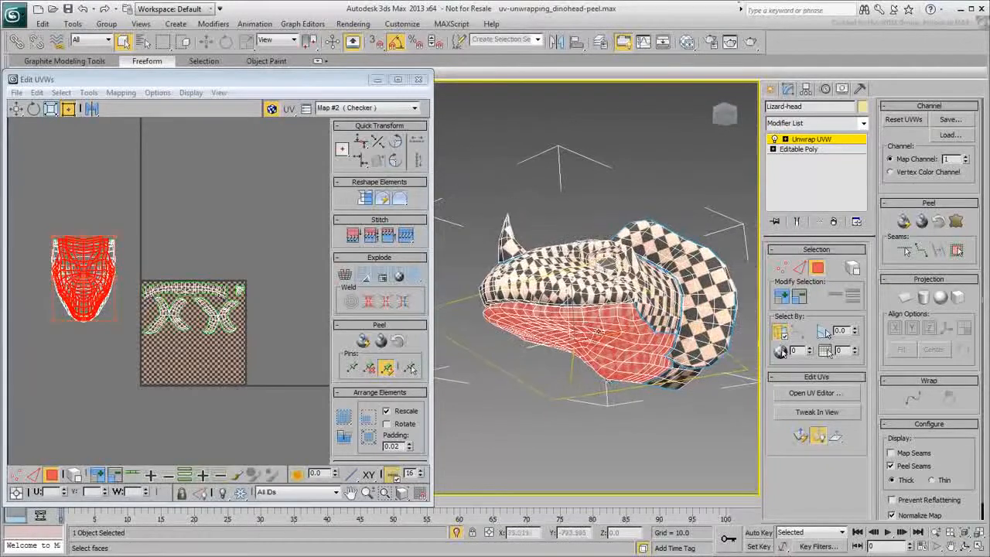
click(362, 342)
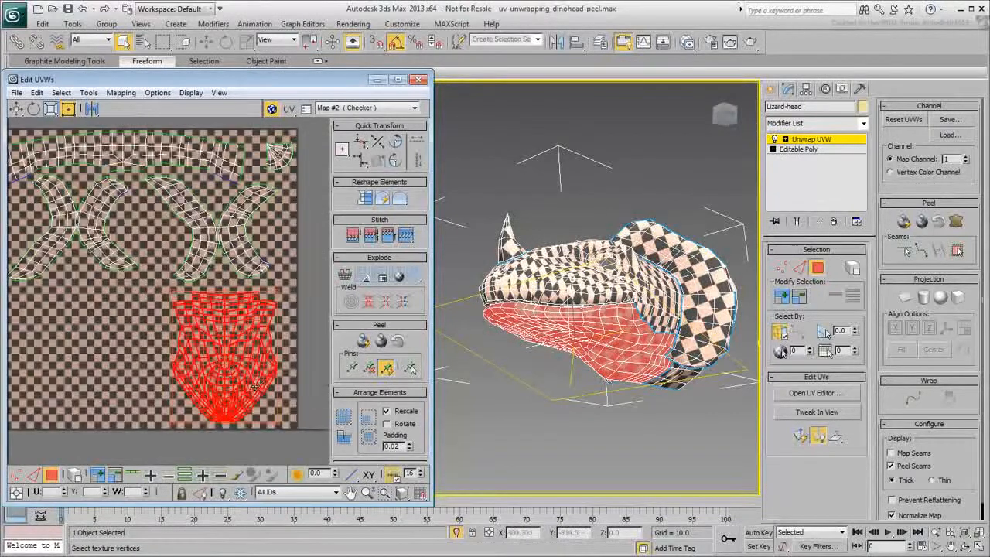
Step: Examine the checker pattern on the front of the lower lip, with and without the edge display
alt+middle_drag(596, 294, 619, 282)
alt+middle_drag(638, 339, 630, 404)
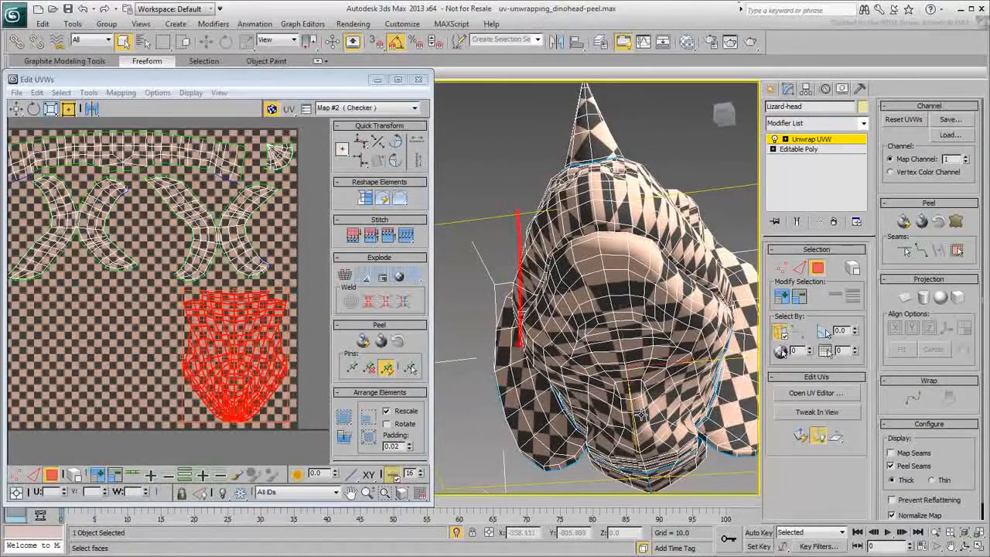
key(F4)
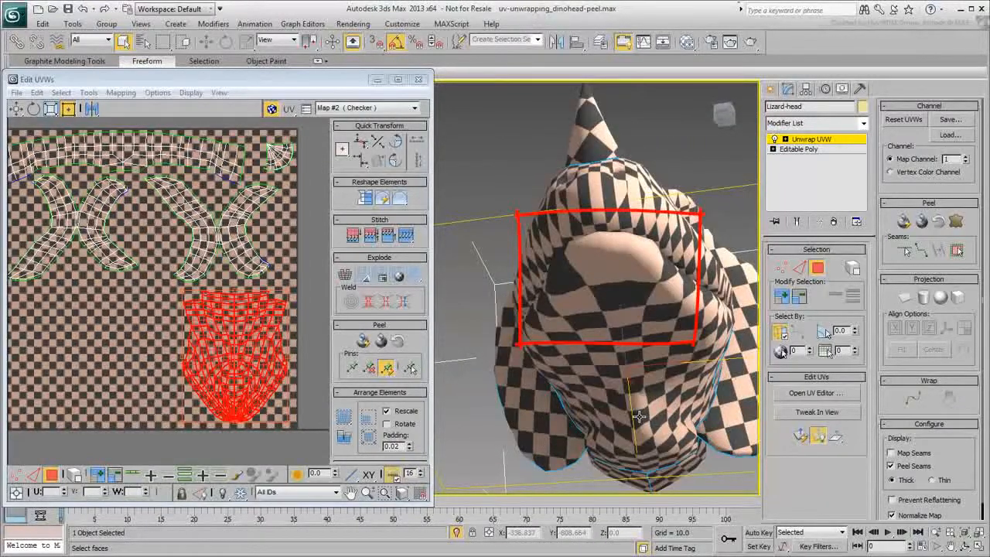
key(F4)
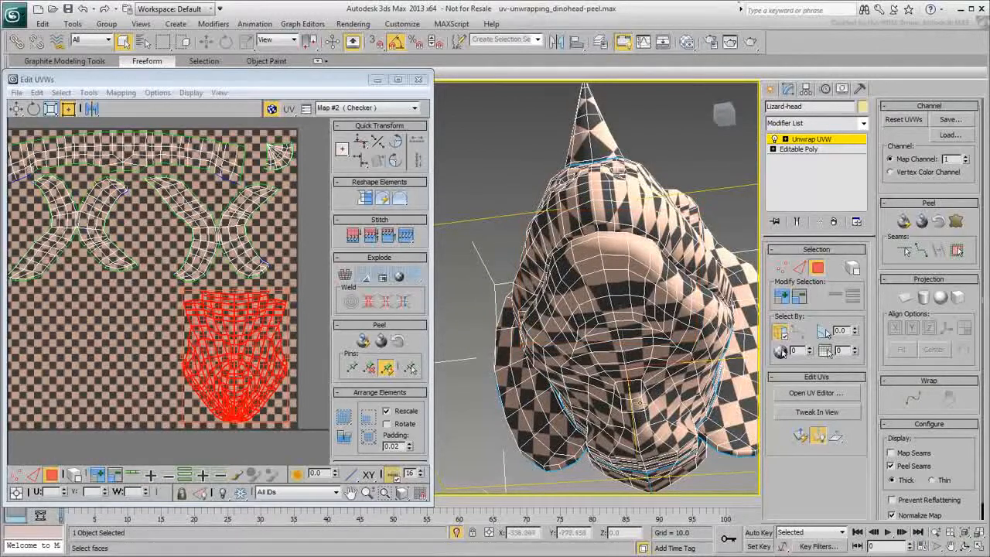
alt+middle_drag(633, 388, 623, 389)
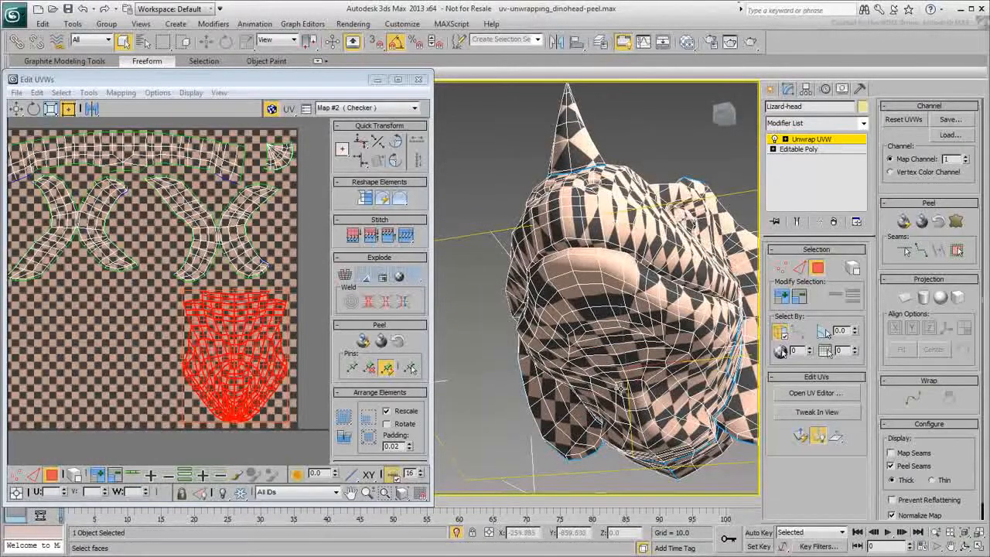
scroll(592, 289, up, 5)
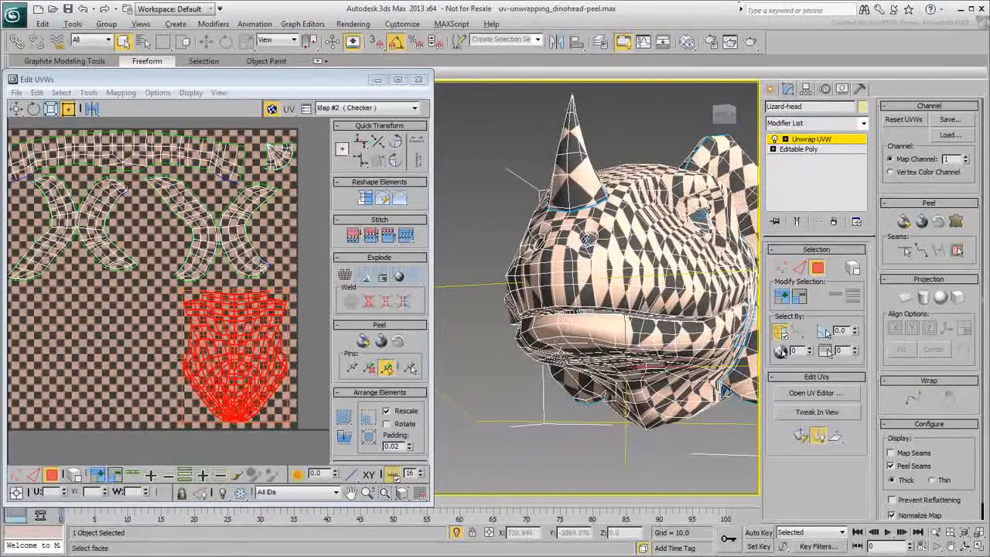
scroll(574, 324, down, 2)
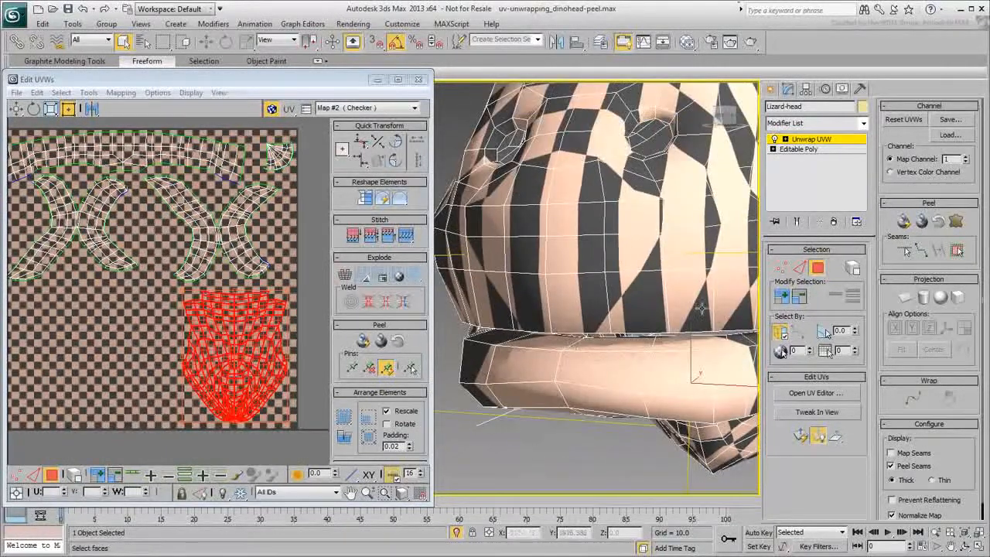
Step: Select the short run of edges down the front centre of the lower lip and convert it to peel seams
click(801, 270)
click(576, 342)
ctrl+click(557, 370)
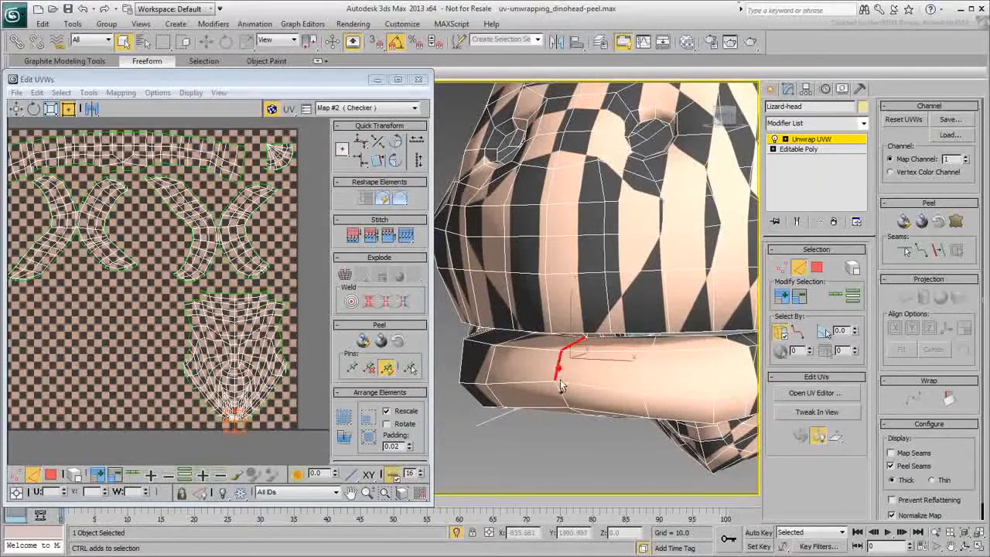
ctrl+click(563, 396)
alt+middle_drag(563, 399, 588, 366)
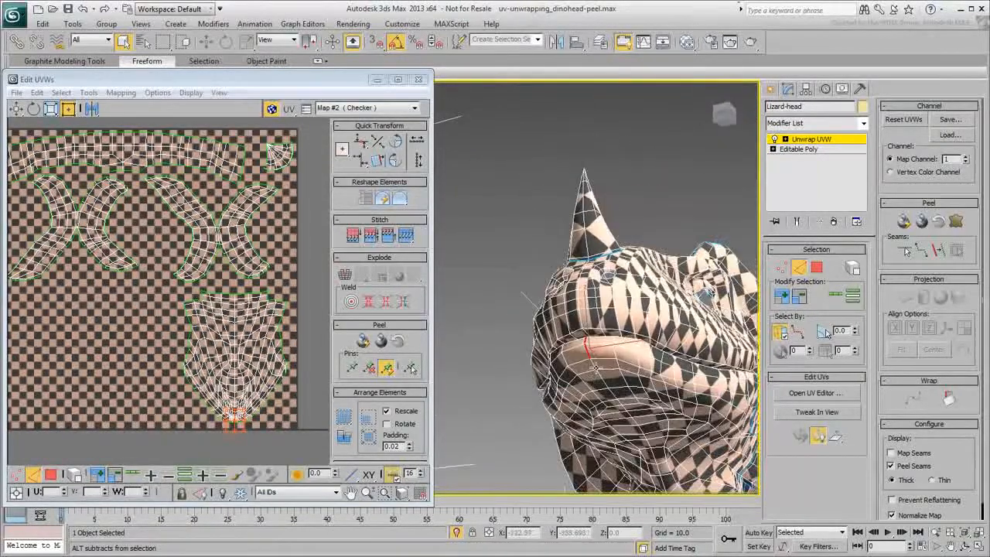
scroll(248, 383, up, 3)
scroll(248, 383, down, 5)
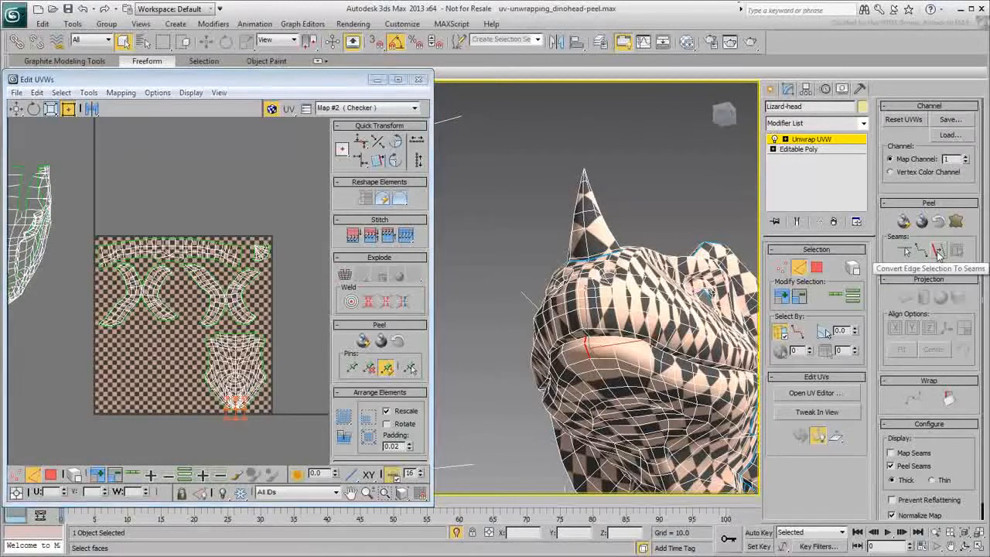
click(939, 253)
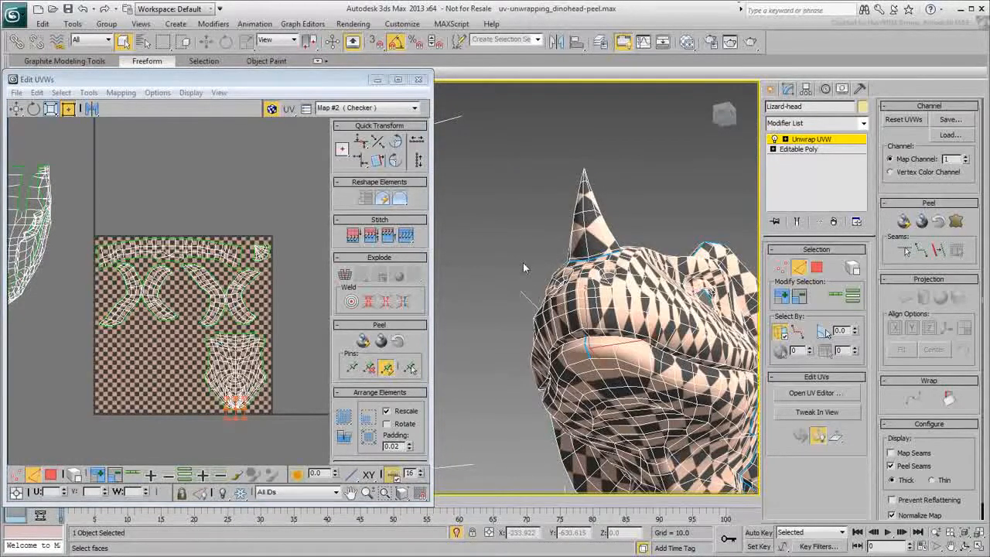
Step: Reset the peel of the lower-jaw cluster and scale it down into the lower-right corner of the texture square
click(817, 267)
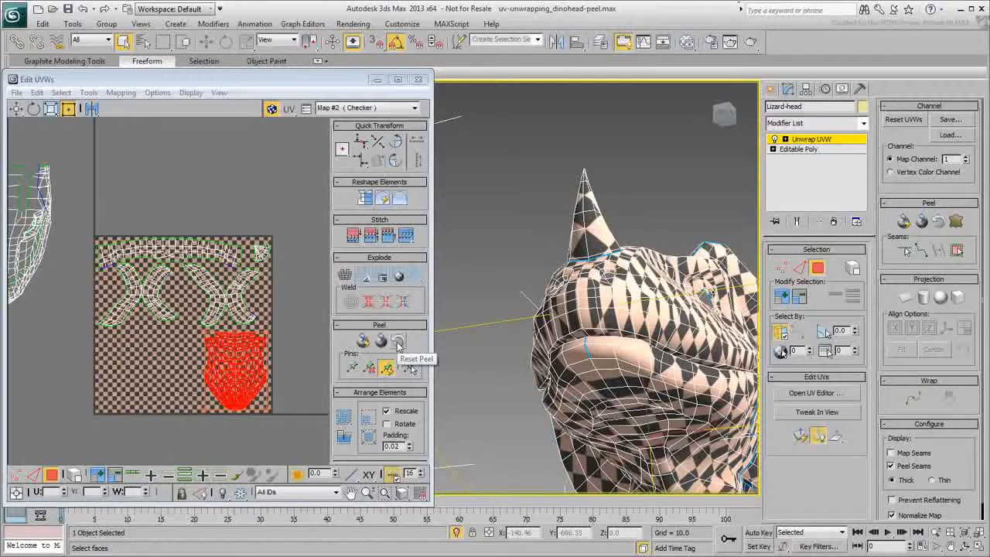
click(398, 343)
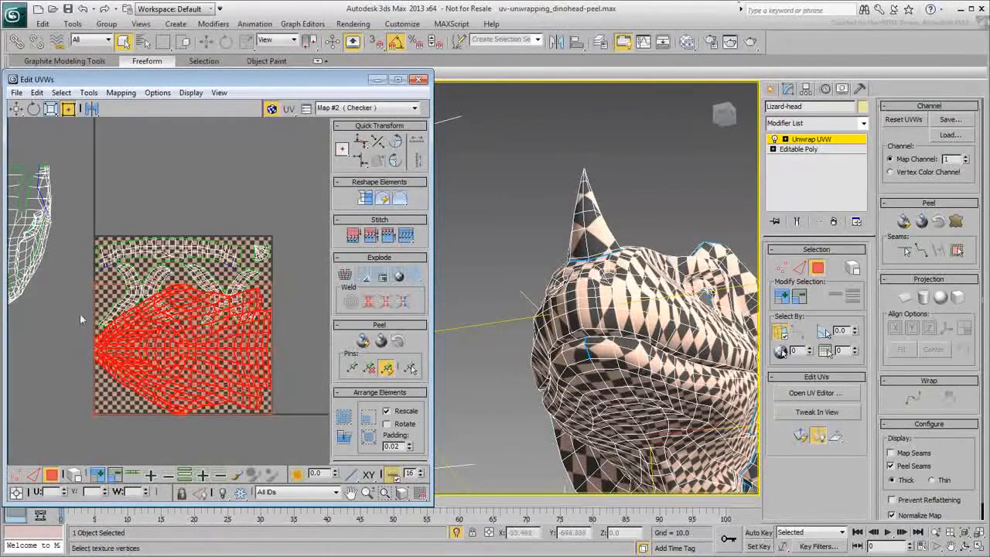
drag(97, 284, 180, 347)
scroll(192, 381, up, 8)
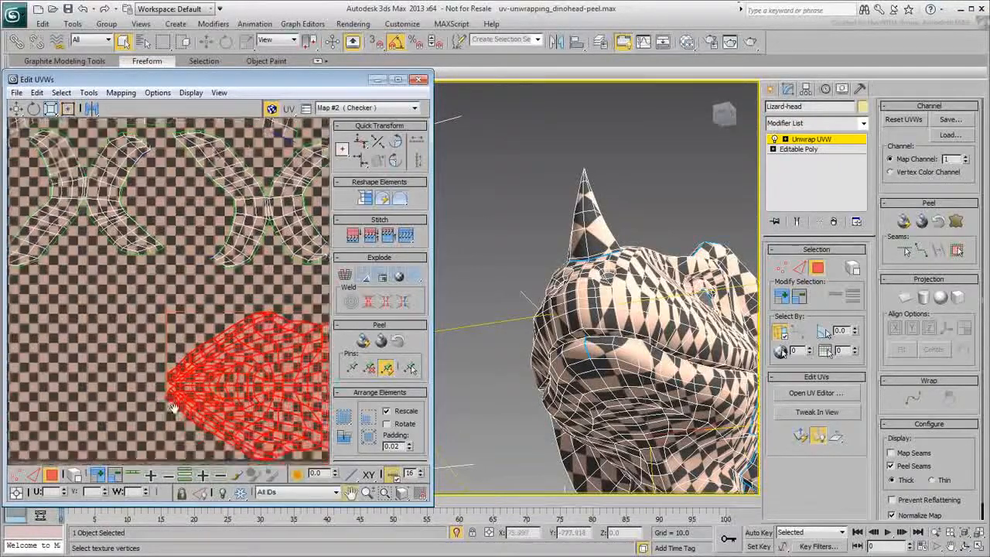
scroll(171, 404, up, 5)
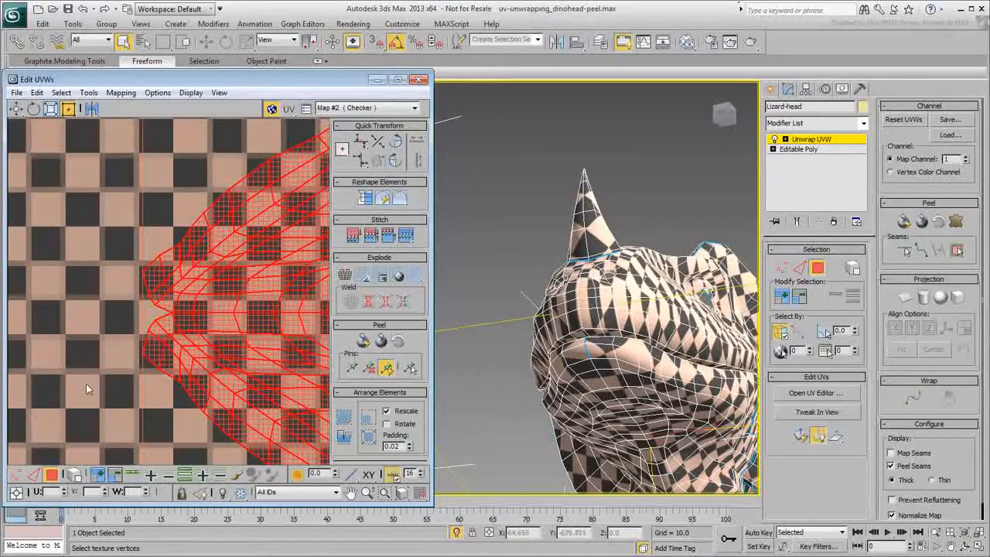
scroll(91, 356, down, 8)
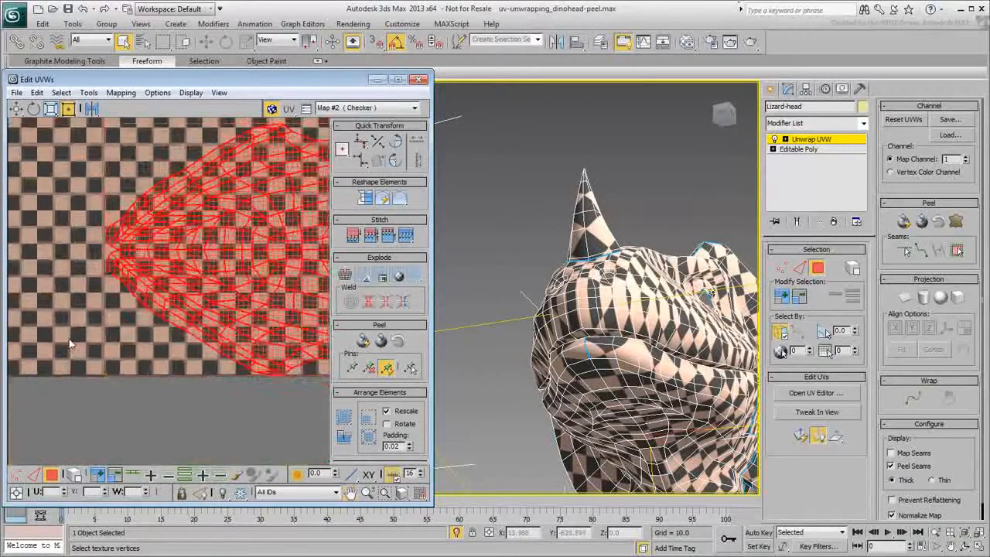
middle_drag(166, 360, 118, 380)
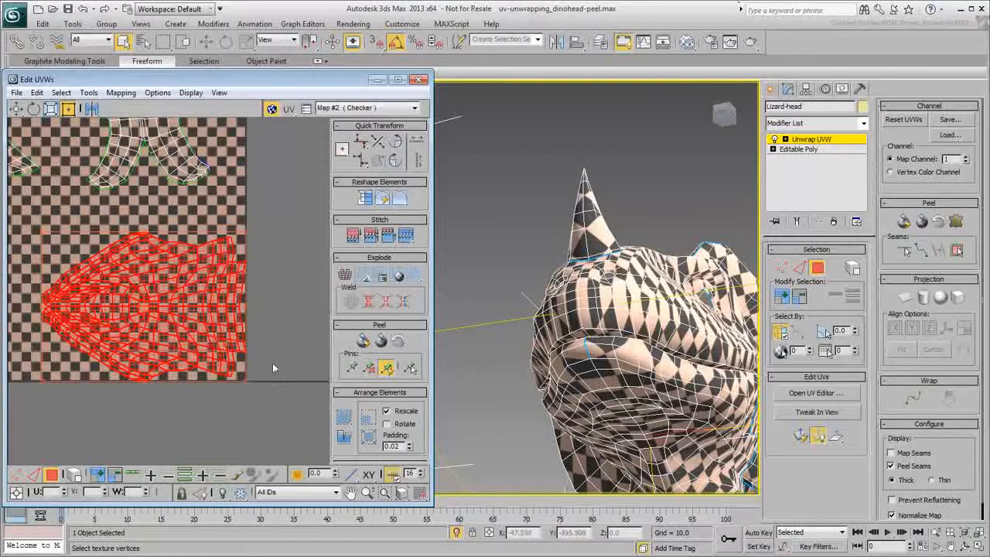
scroll(272, 363, down, 3)
middle_drag(267, 362, 251, 355)
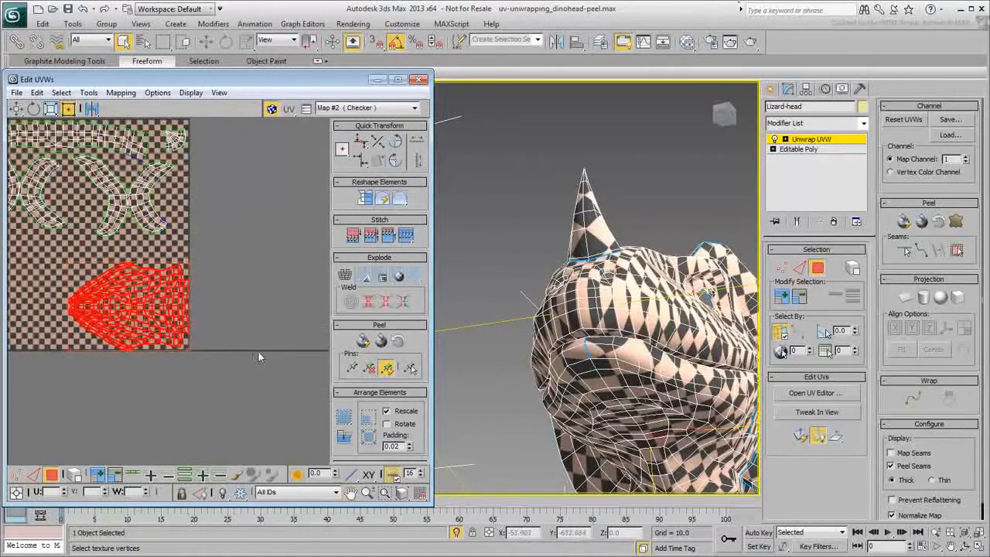
Step: Turn on Peel Mode for the lower-jaw cluster and move the cluster outside the texture square, to its right
click(383, 342)
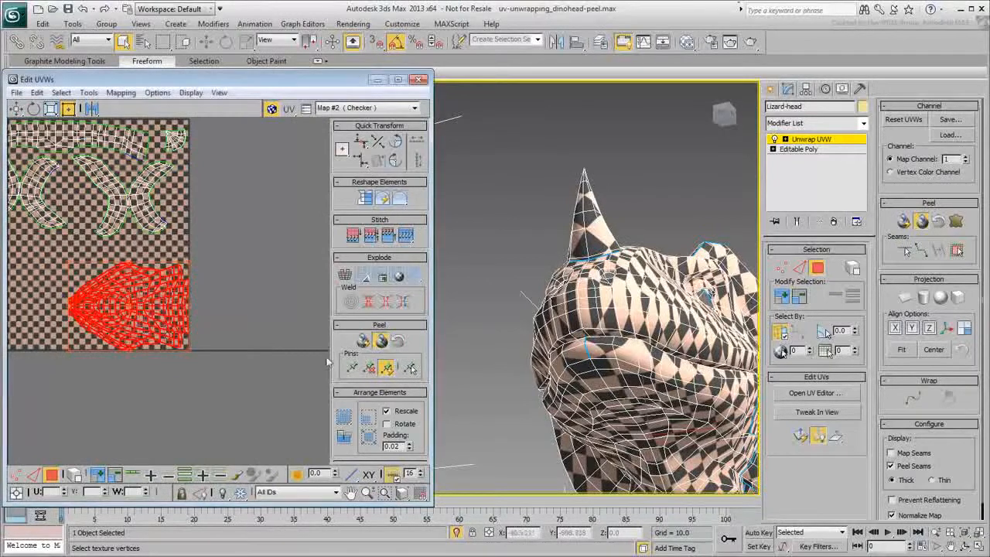
drag(158, 334, 276, 326)
middle_drag(277, 326, 175, 326)
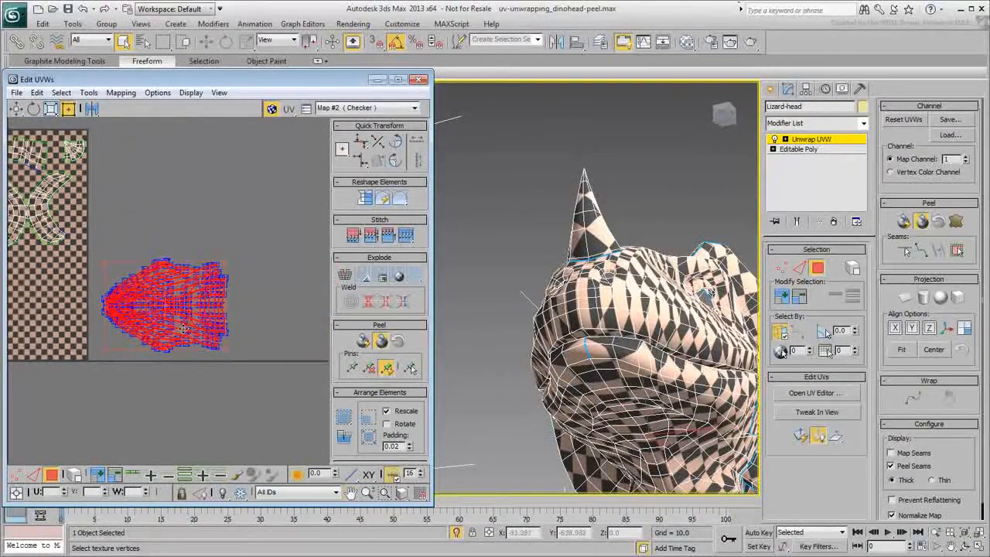
drag(169, 335, 211, 337)
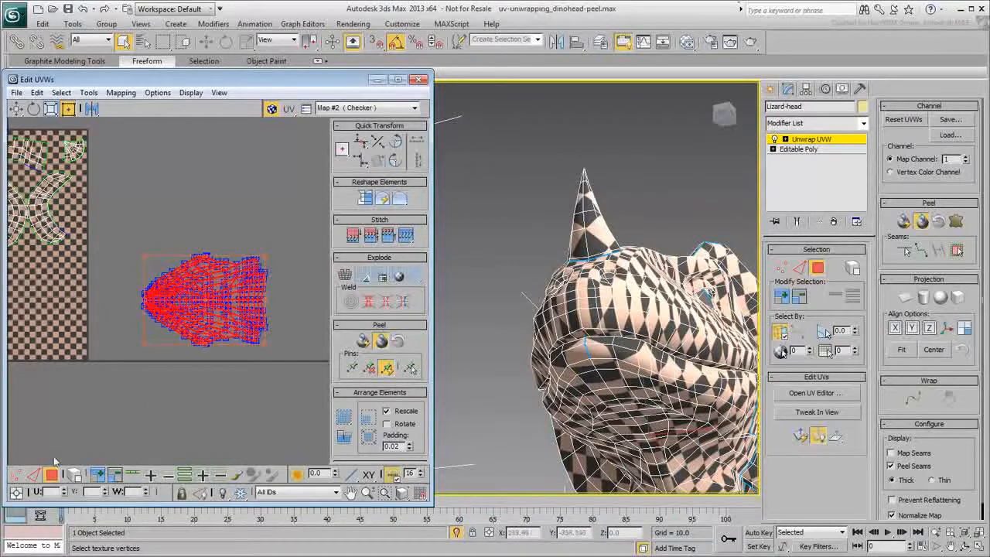
Step: Switch to vertex level with the Move tool and unpin all selected vertices of the lower-jaw cluster
click(15, 474)
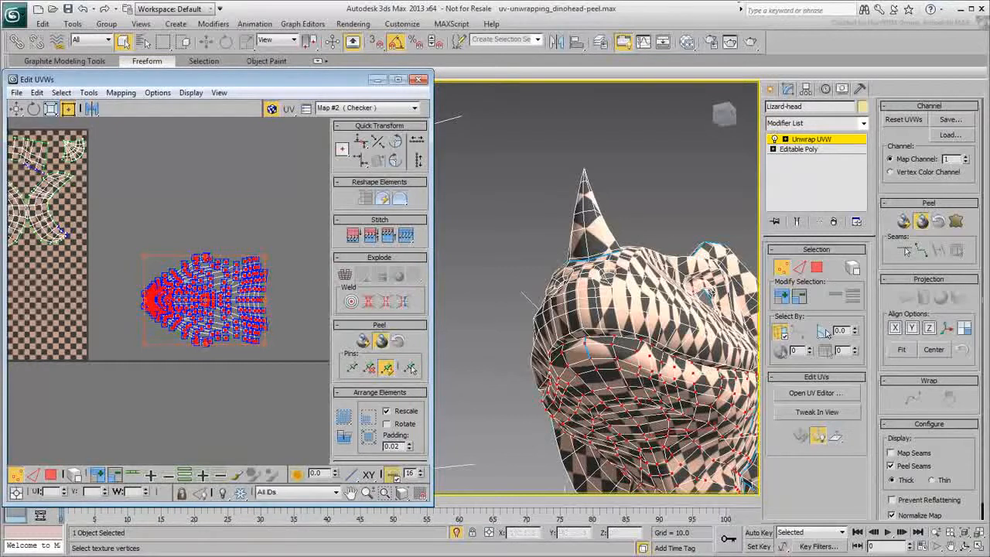
click(16, 109)
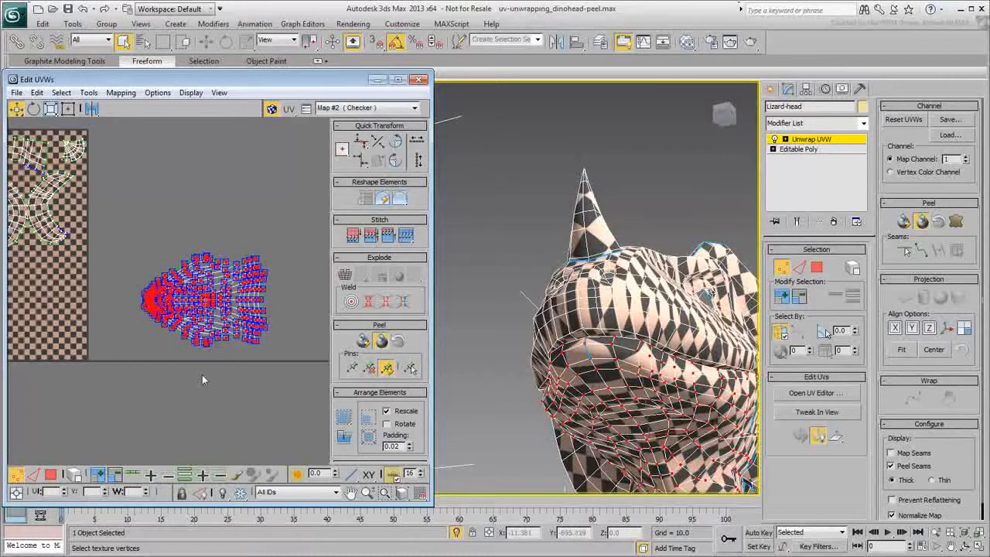
click(370, 372)
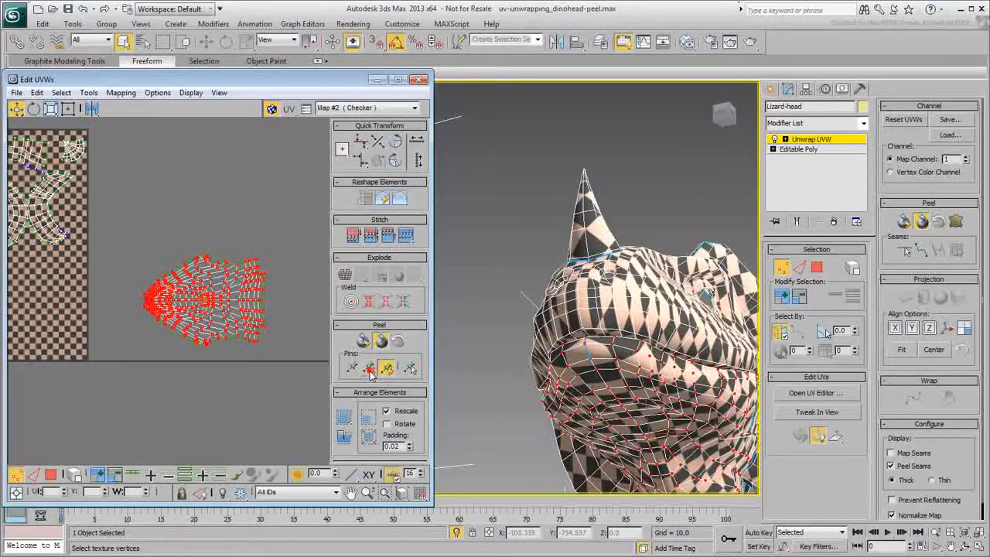
Step: Pull the front corner vertices and the two rear-edge vertices of the lower-jaw cluster outward to spread the peel
click(223, 388)
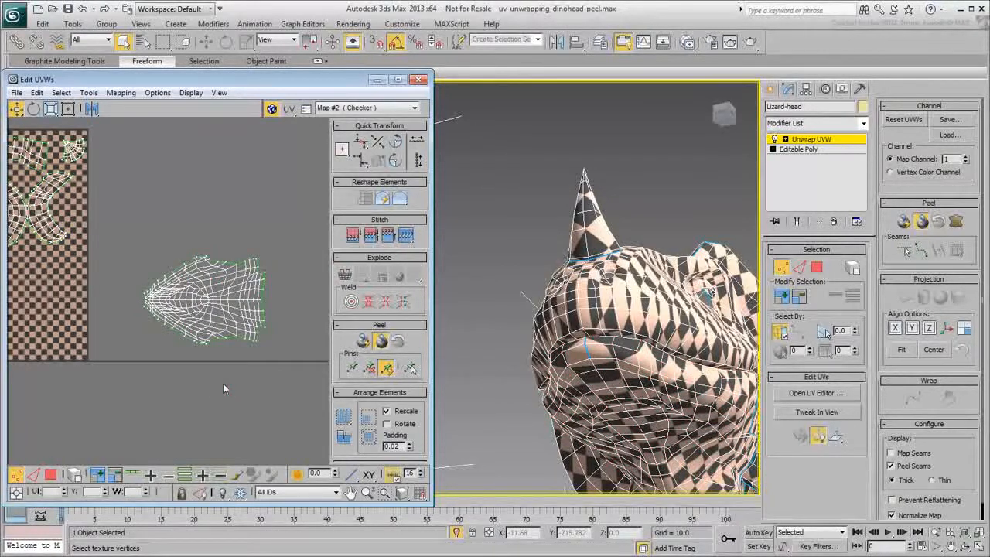
scroll(223, 383, up, 3)
middle_drag(220, 350, 196, 369)
drag(67, 300, 39, 334)
drag(54, 289, 30, 237)
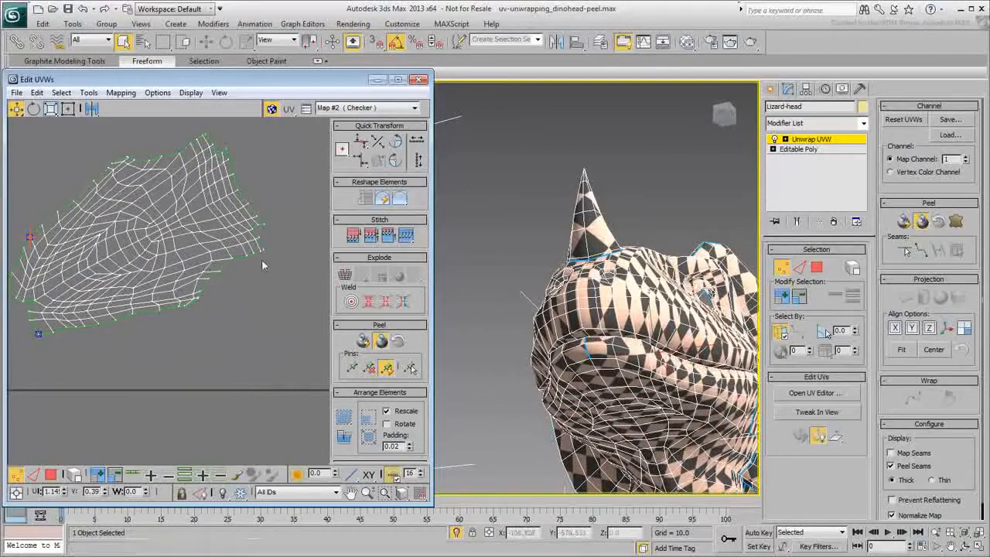
drag(261, 254, 286, 349)
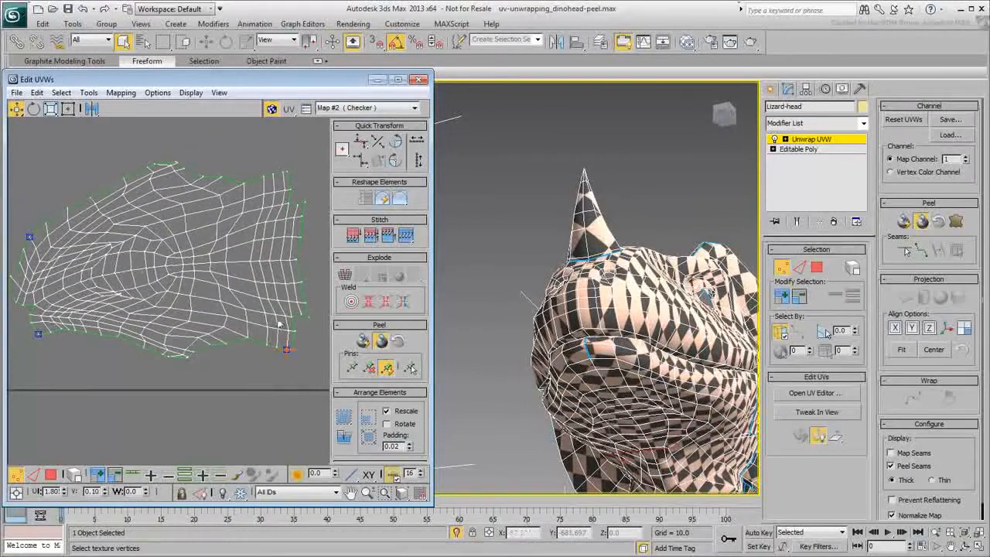
drag(241, 183, 283, 141)
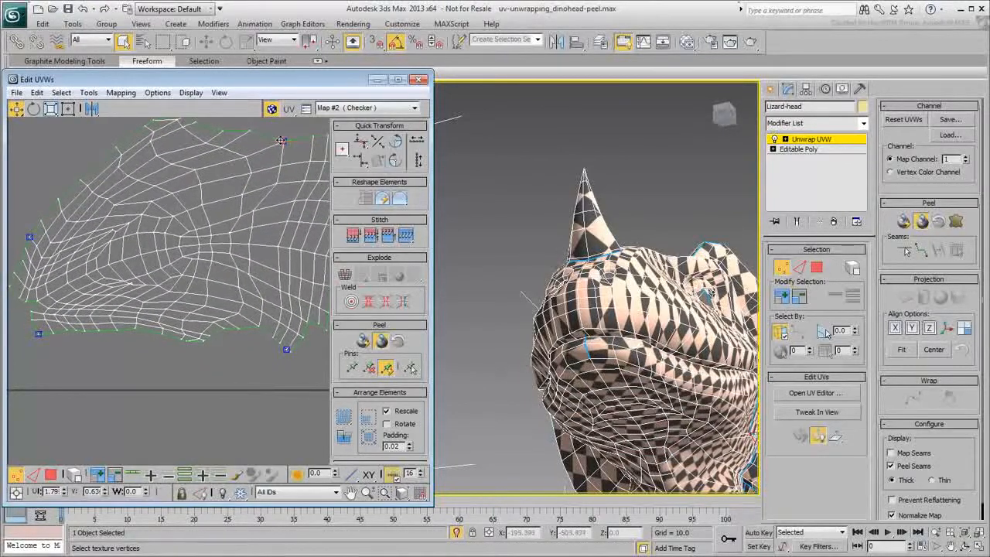
Step: Nudge the pinned upper rear vertex inward and pull the lower rear and lower front vertices of the jaw cluster slightly down
middle_drag(181, 285, 181, 286)
scroll(180, 286, down, 3)
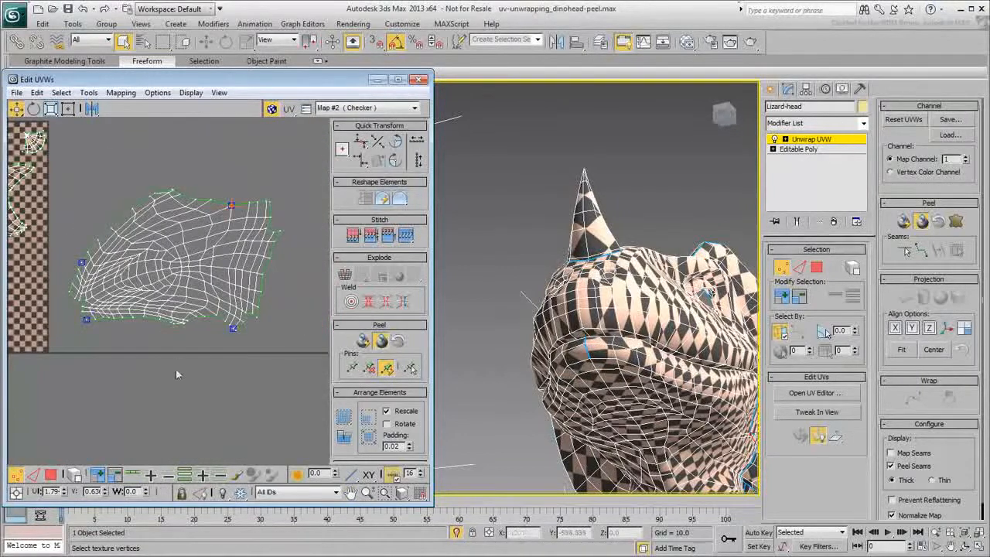
drag(230, 205, 226, 213)
mouse_move(233, 328)
mouse_down()
mouse_move(250, 353)
mouse_move(245, 344)
mouse_up()
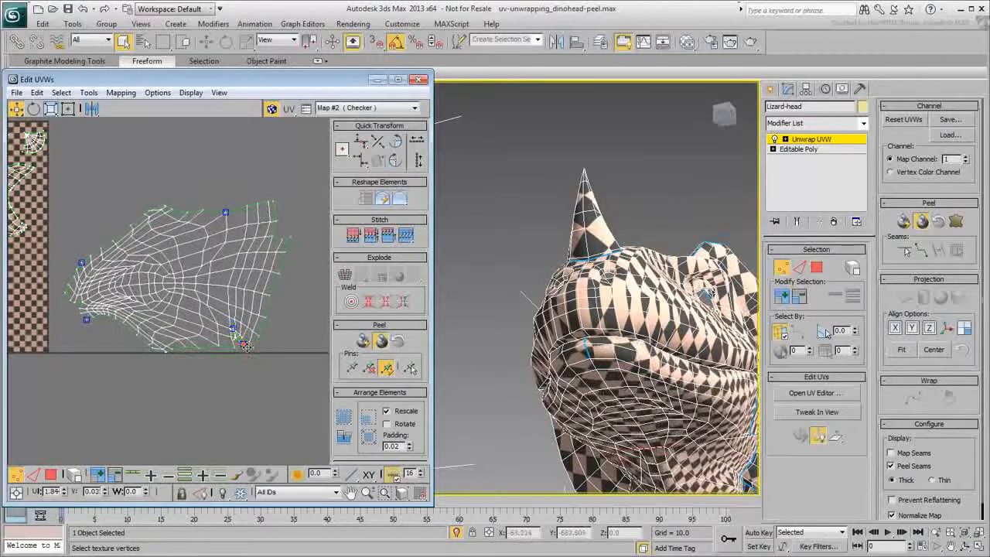
drag(85, 319, 86, 329)
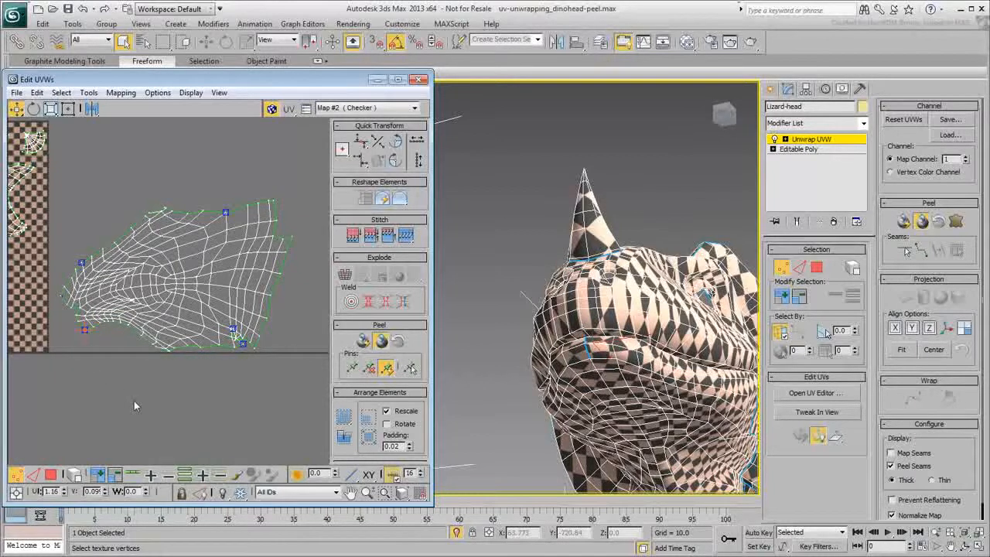
Step: Select the centreline vertex loop of the lower-jaw cluster, pin it and align it into a straight horizontal line
click(139, 287)
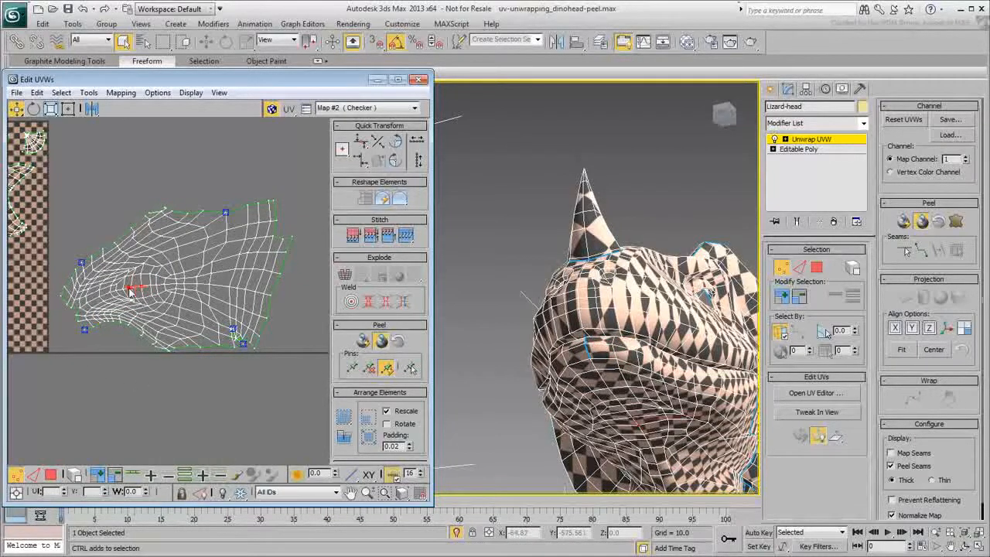
click(133, 469)
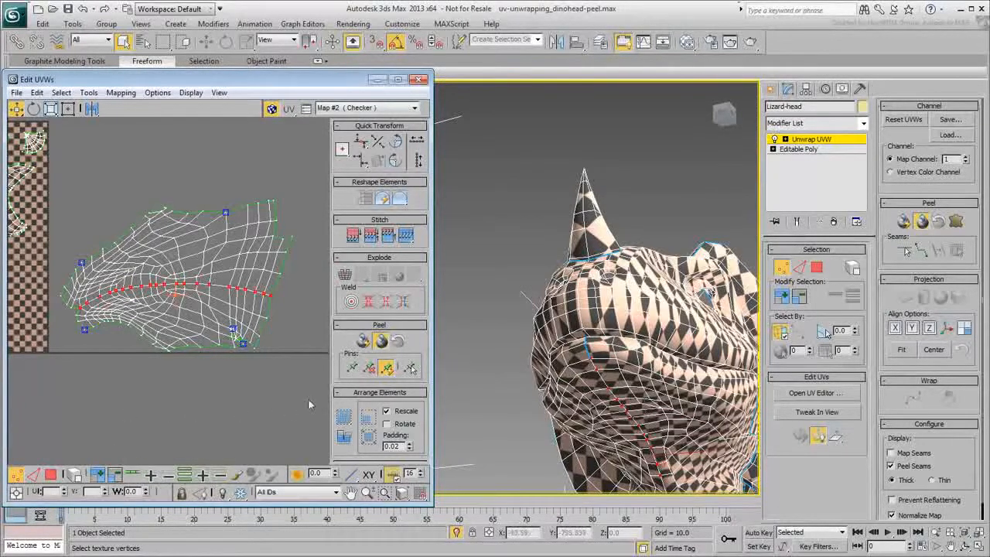
click(352, 370)
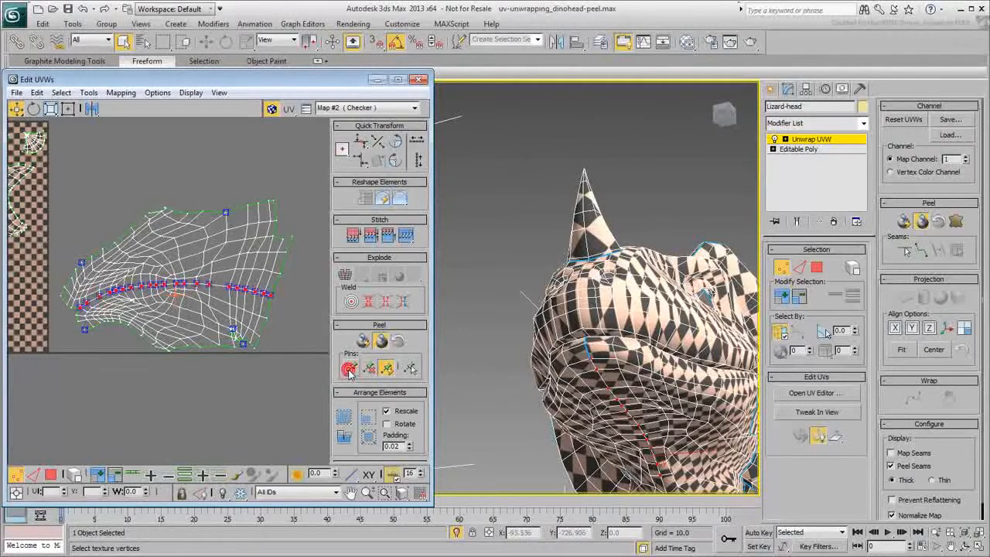
click(361, 145)
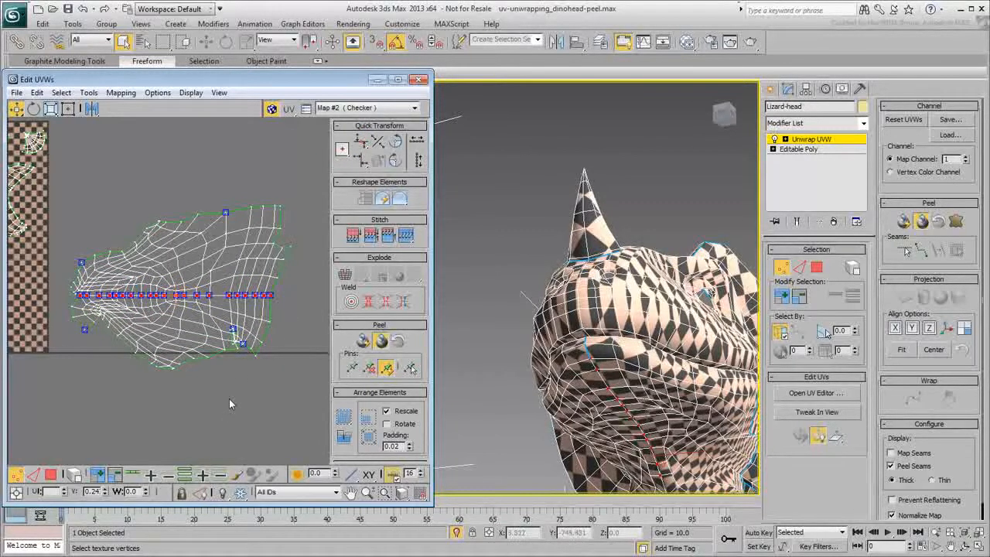
Step: Select the jaw cluster's outer vertices on both sides of the centreline and unpin them
drag(280, 408, 67, 321)
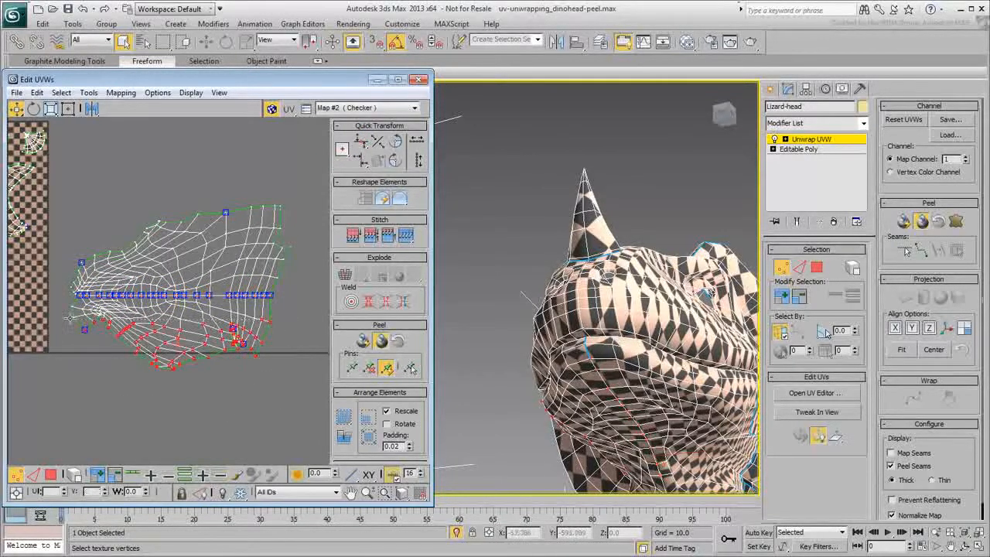
ctrl+drag(304, 171, 61, 276)
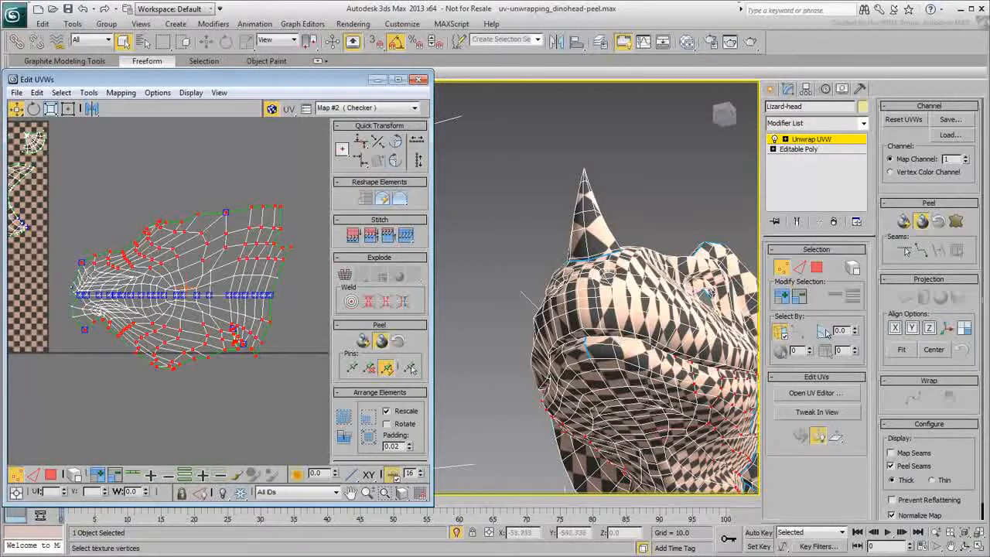
click(369, 368)
click(267, 416)
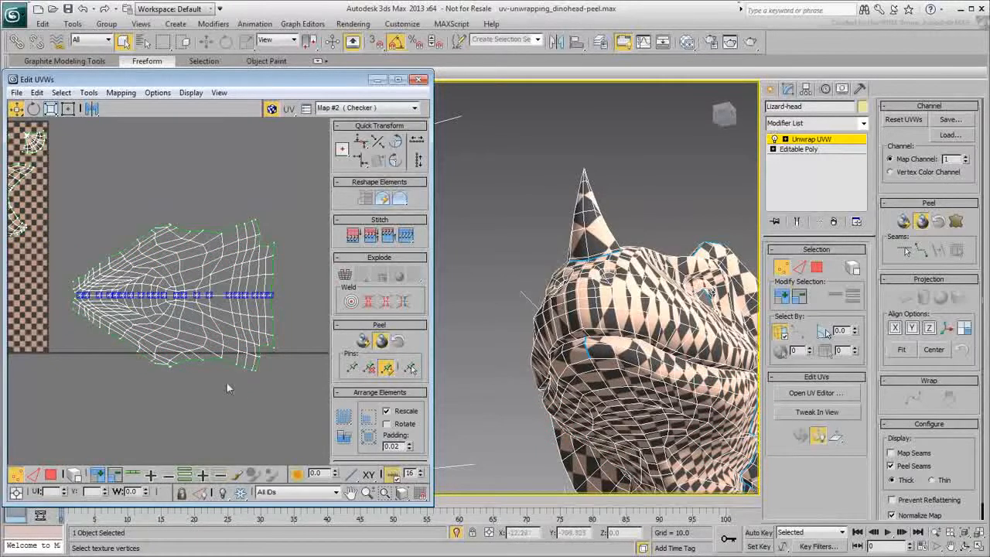
Step: Pull the two corner vertices at the cluster's front tip outward to open up the lower lip on either side of its seam
scroll(140, 292, up, 5)
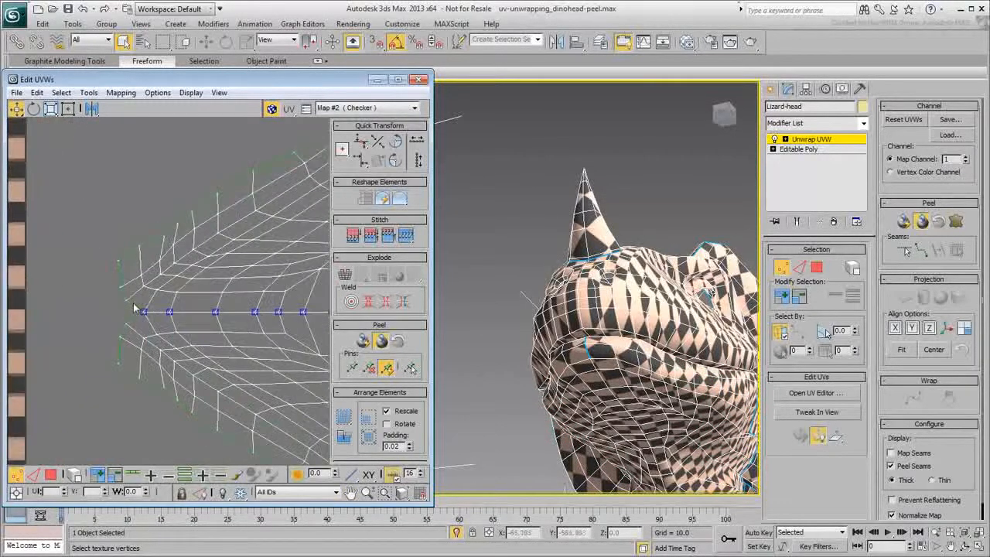
alt+middle_drag(572, 354, 619, 356)
drag(120, 363, 79, 405)
drag(118, 261, 74, 222)
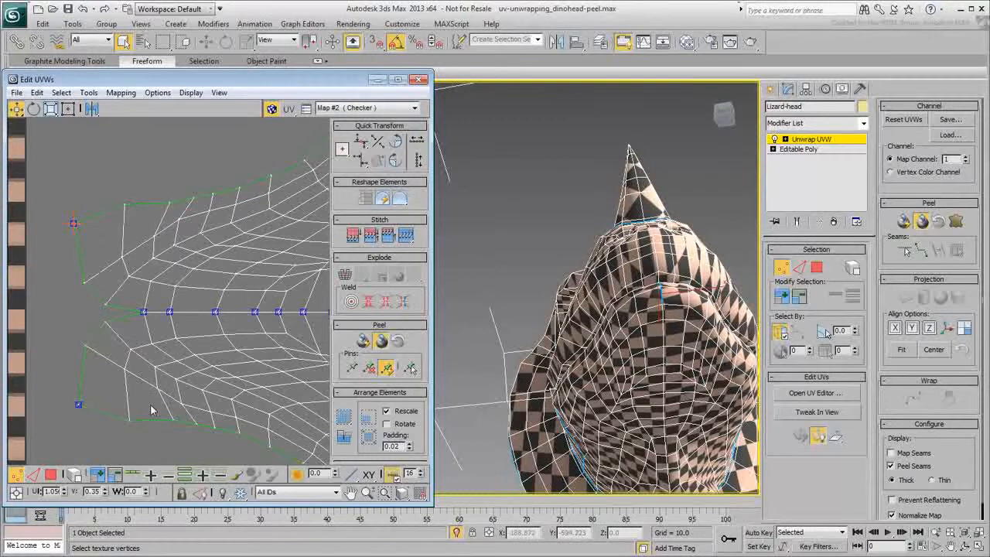
click(106, 322)
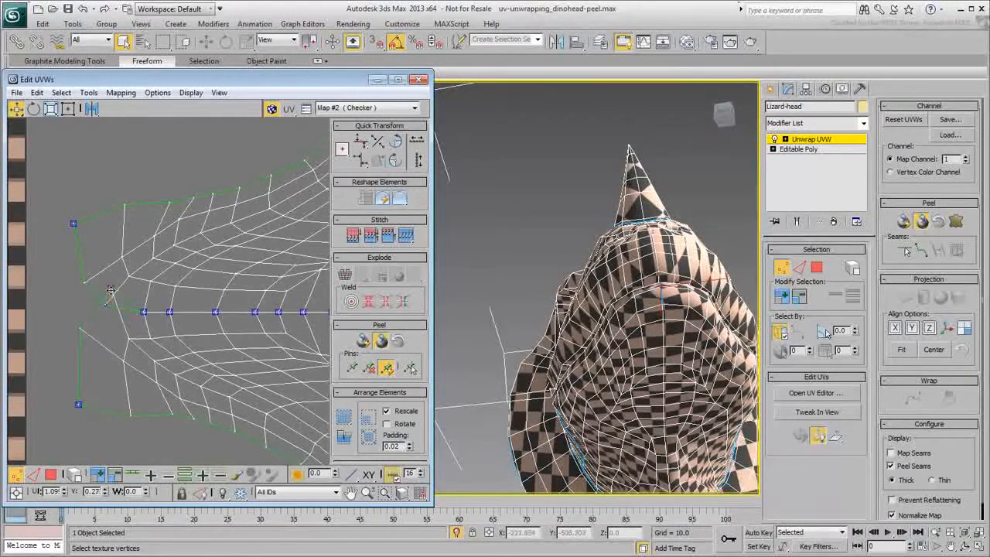
alt+middle_drag(565, 387, 507, 319)
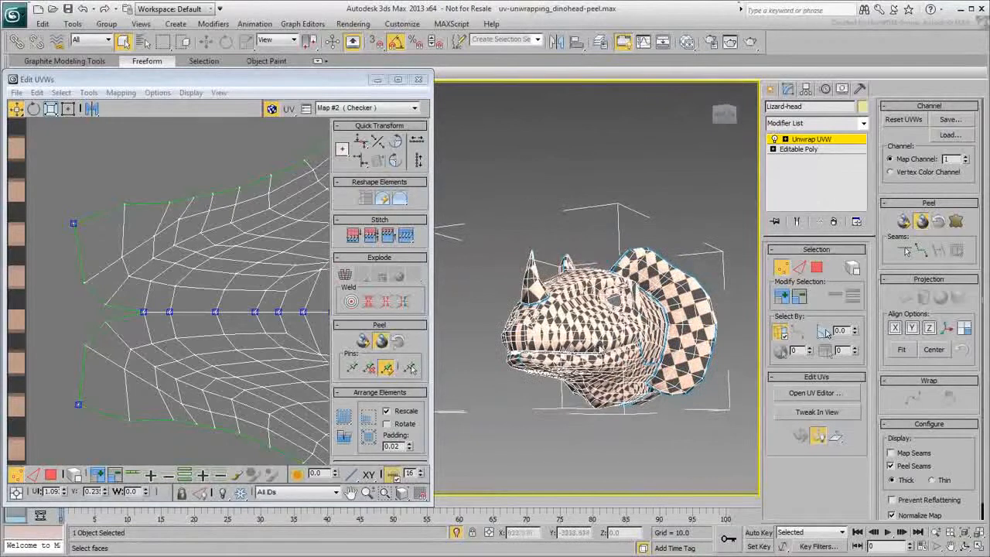
scroll(241, 337, down, 4)
scroll(146, 369, down, 2)
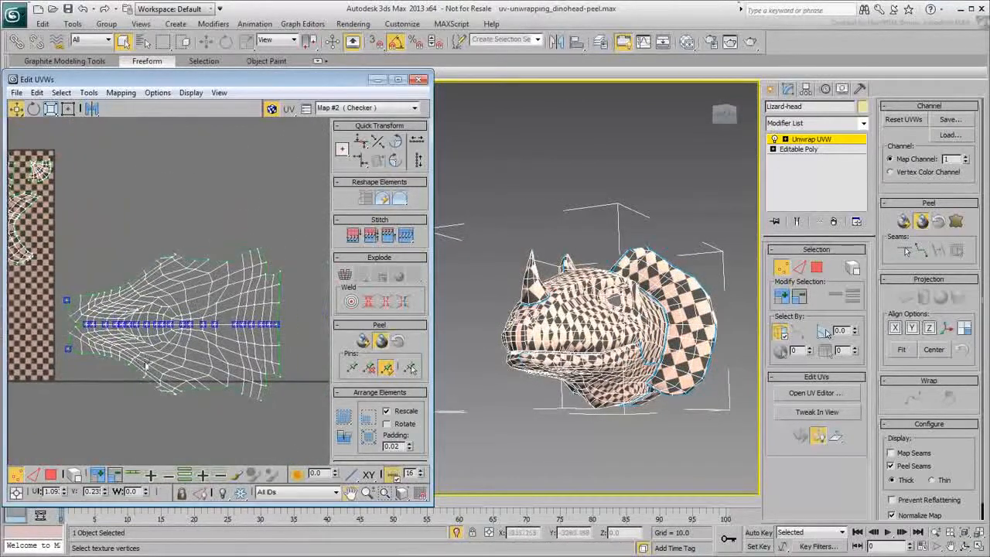
Step: Exit Peel Mode and use Freeform at polygon level to rotate the jaw cluster upright and fit it into the texture square's lower-right corner
click(381, 341)
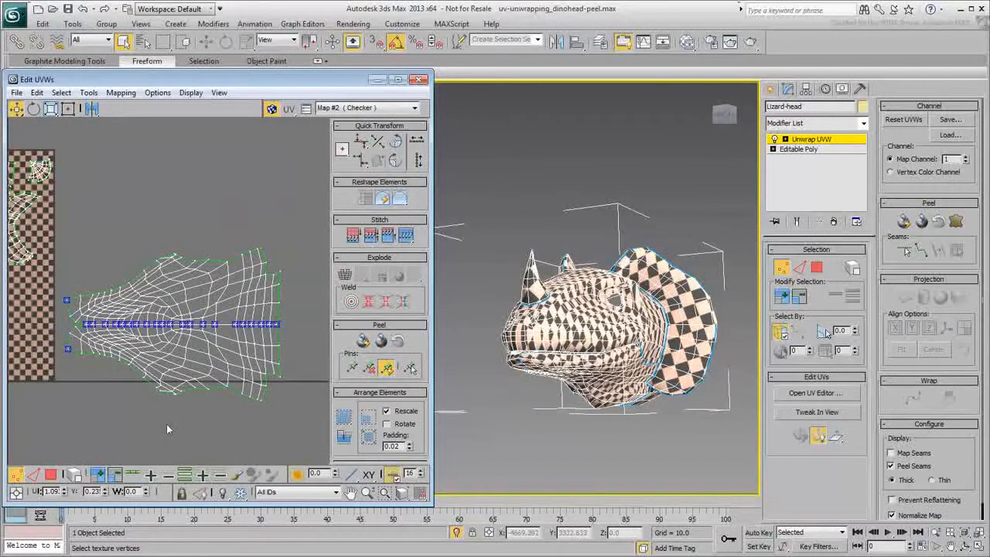
click(51, 475)
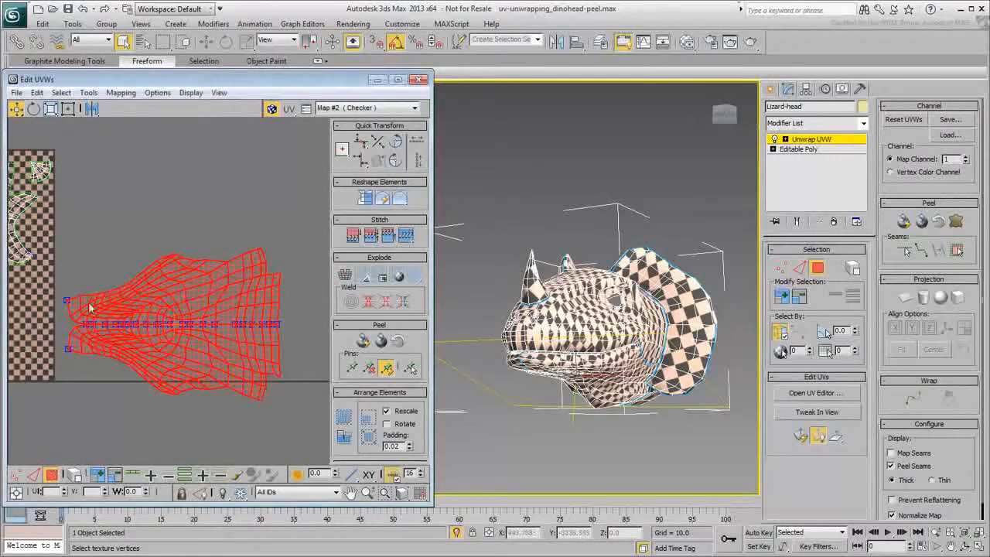
click(69, 109)
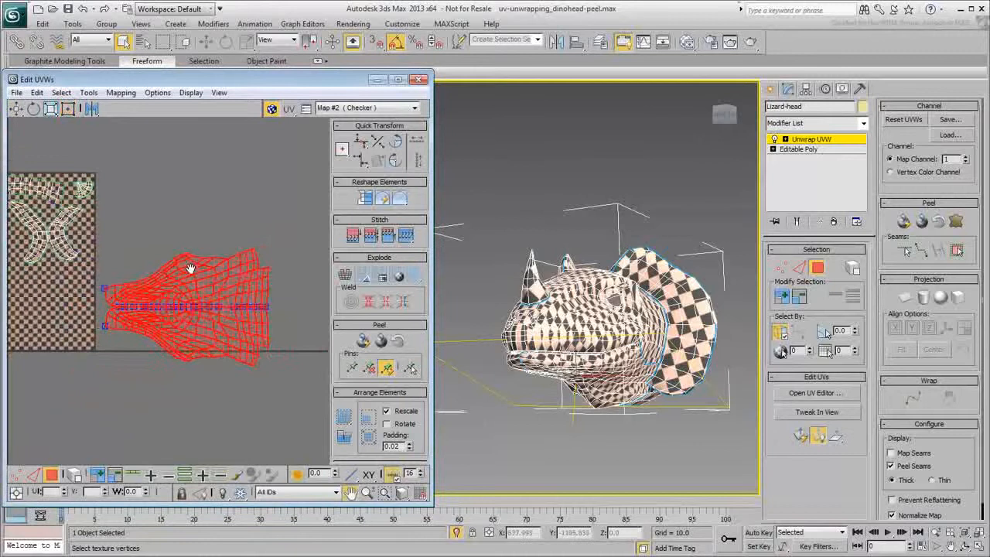
drag(217, 255, 78, 316)
scroll(78, 316, up, 4)
drag(146, 311, 163, 299)
ctrl+drag(59, 359, 62, 356)
alt+middle_drag(564, 358, 636, 313)
drag(153, 269, 146, 271)
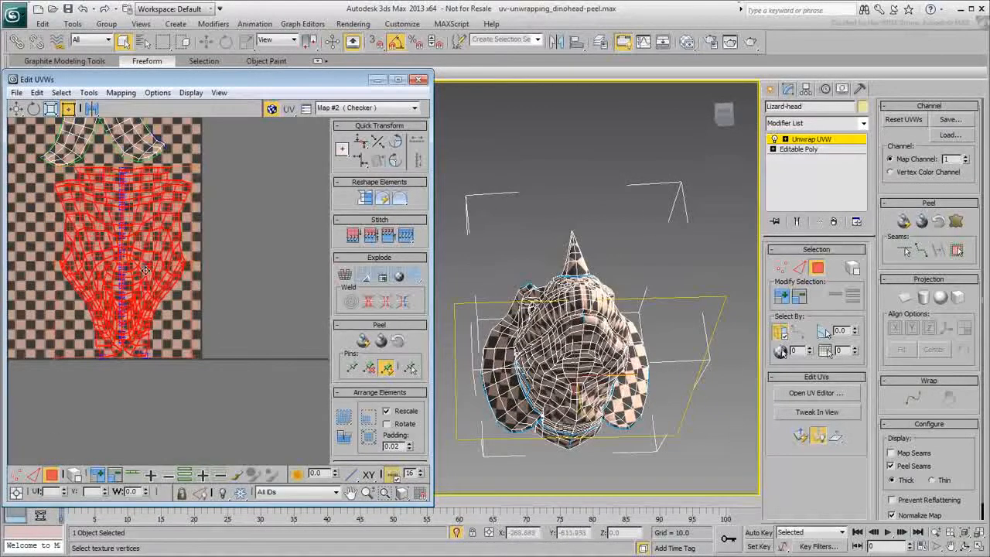
scroll(201, 410, down, 4)
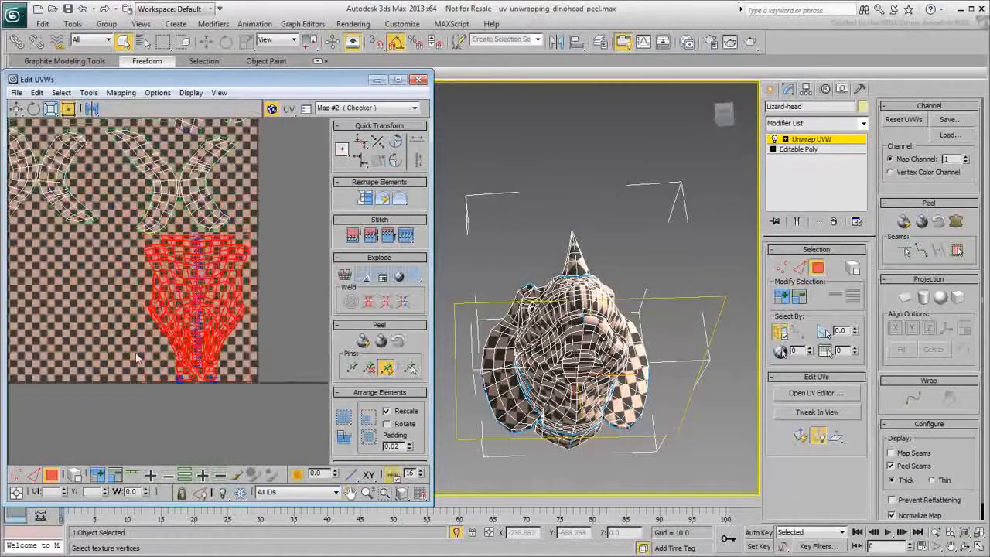
click(238, 435)
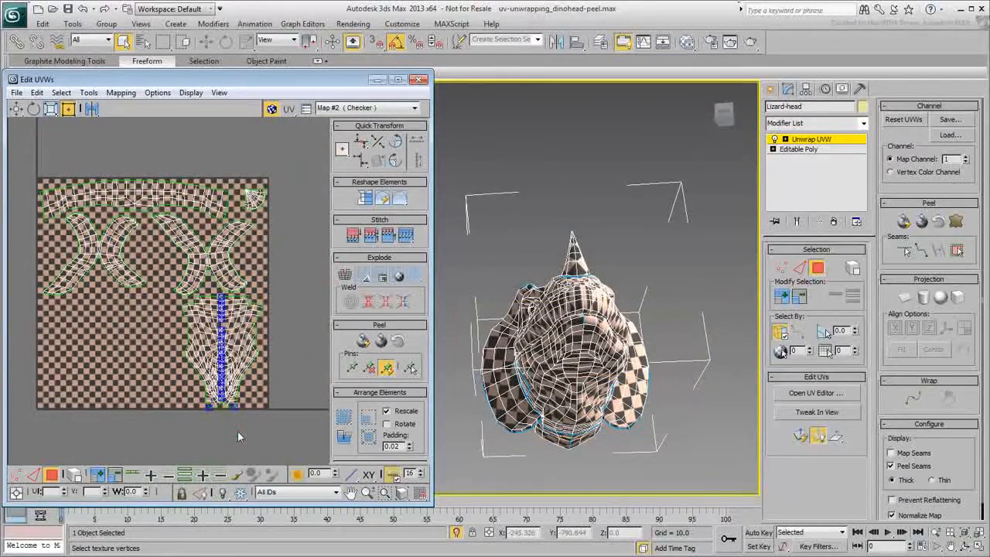
Step: Select the lower-jaw cluster and remove all its remaining pins
click(192, 295)
click(368, 370)
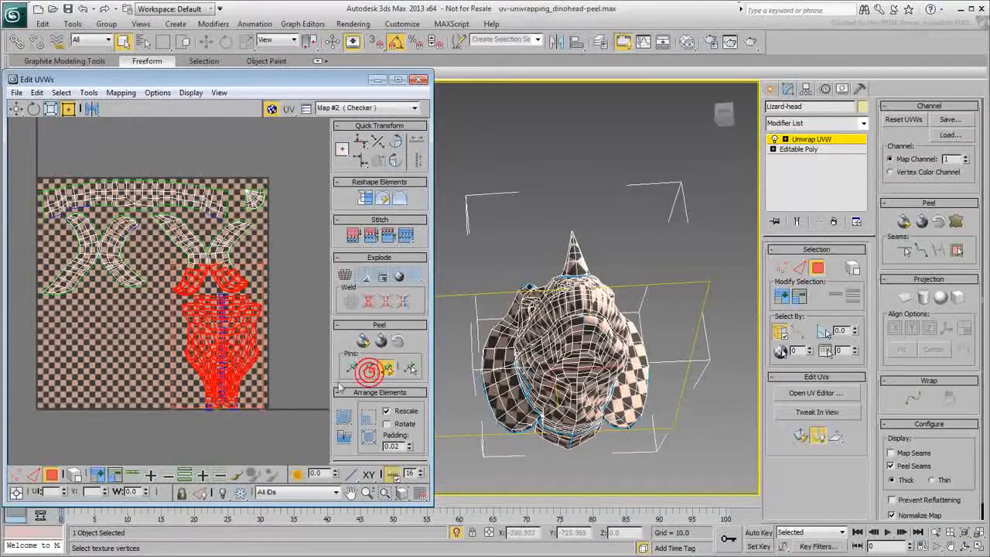
click(246, 435)
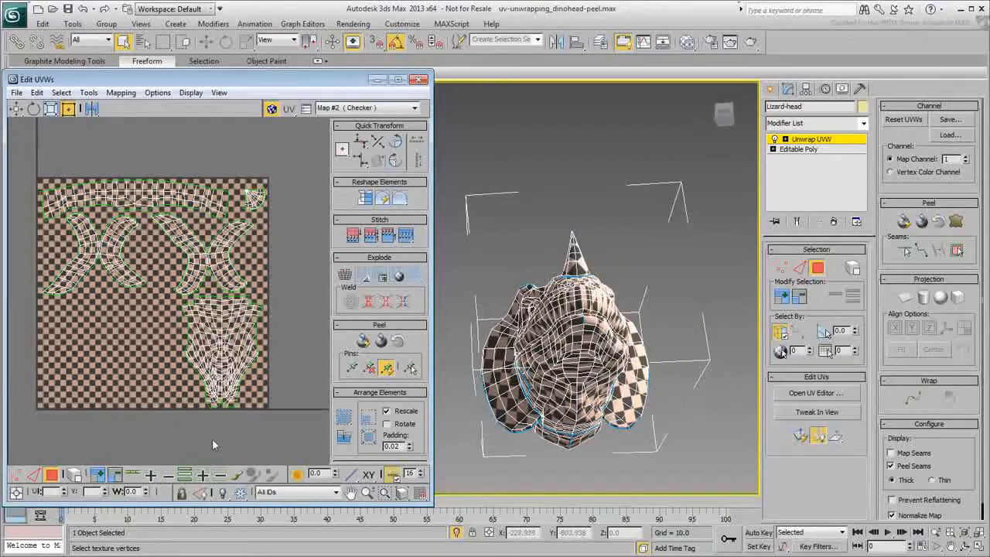
Step: Expand the polygon selection on the upper head to its peel seams and apply Quick Peel to it
alt+middle_drag(541, 348, 577, 341)
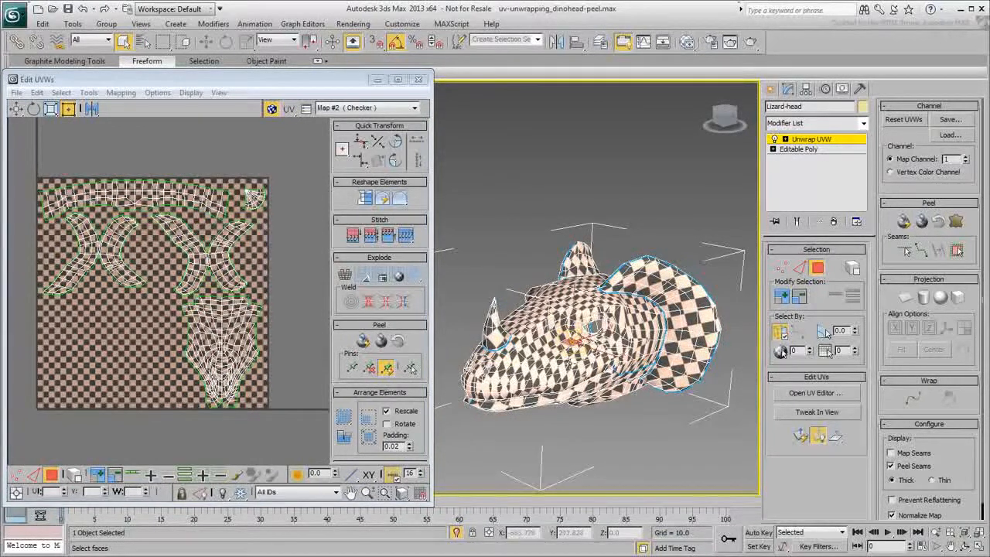
click(957, 250)
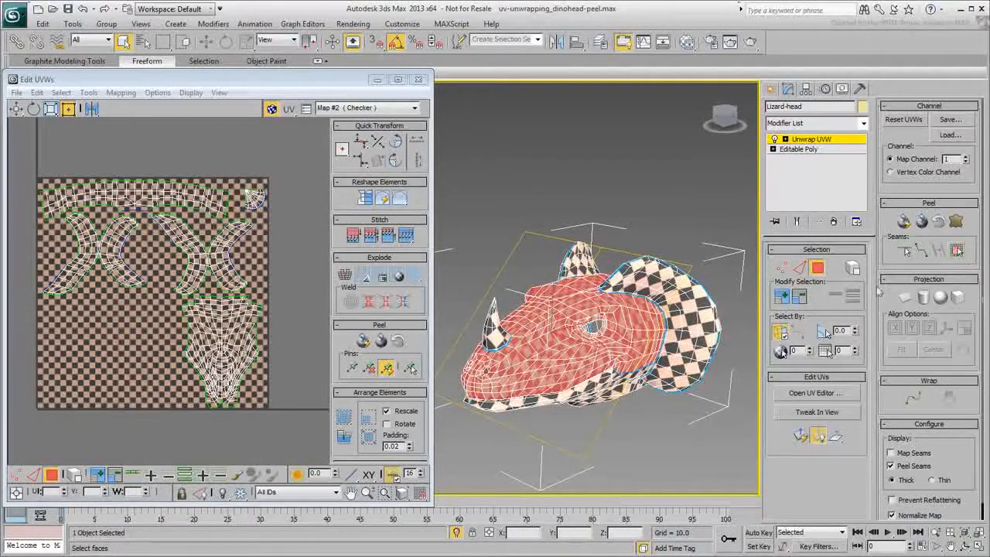
click(380, 341)
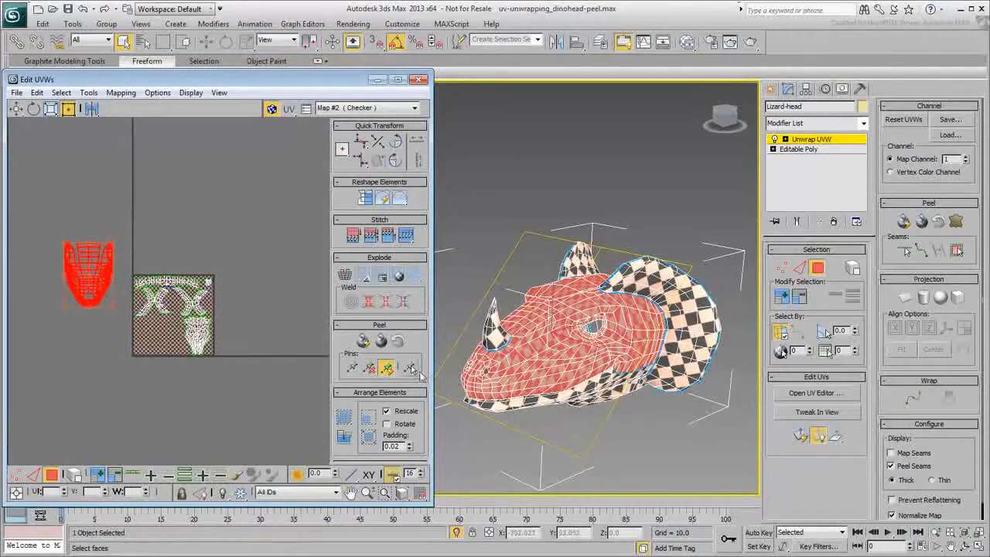
click(363, 341)
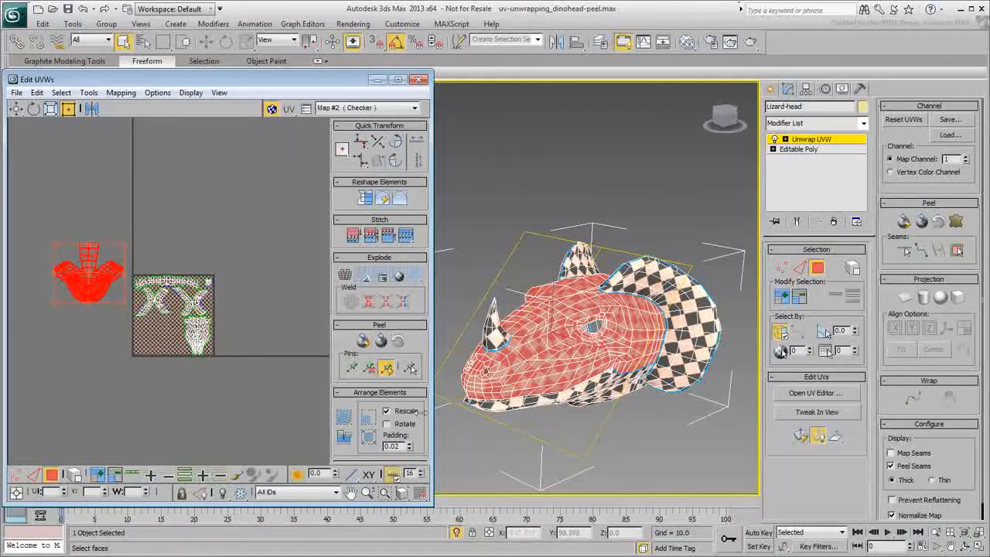
click(563, 440)
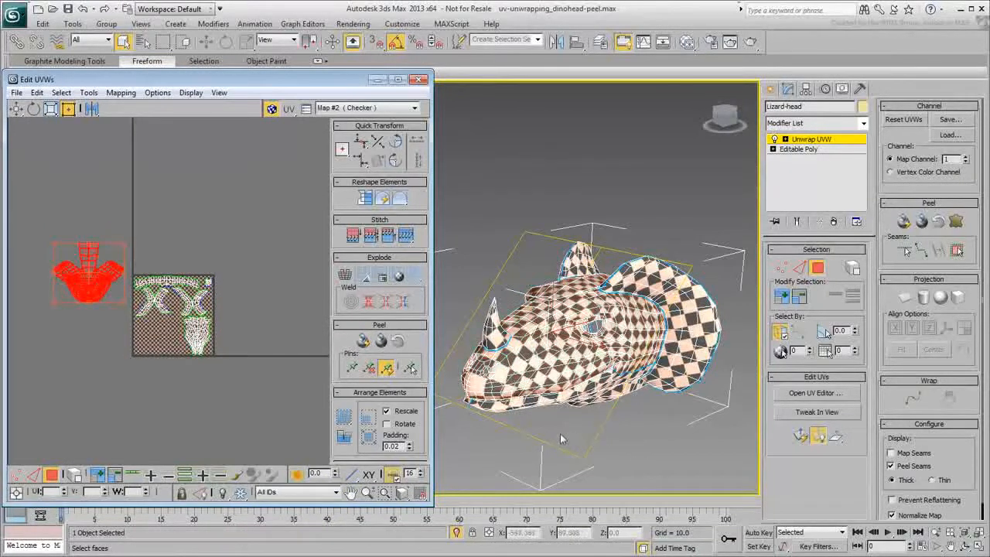
Step: At edge level, select the short run of edges down the front centre of the upper lip and convert it to peel seams
alt+middle_drag(470, 410, 568, 384)
scroll(551, 424, up, 5)
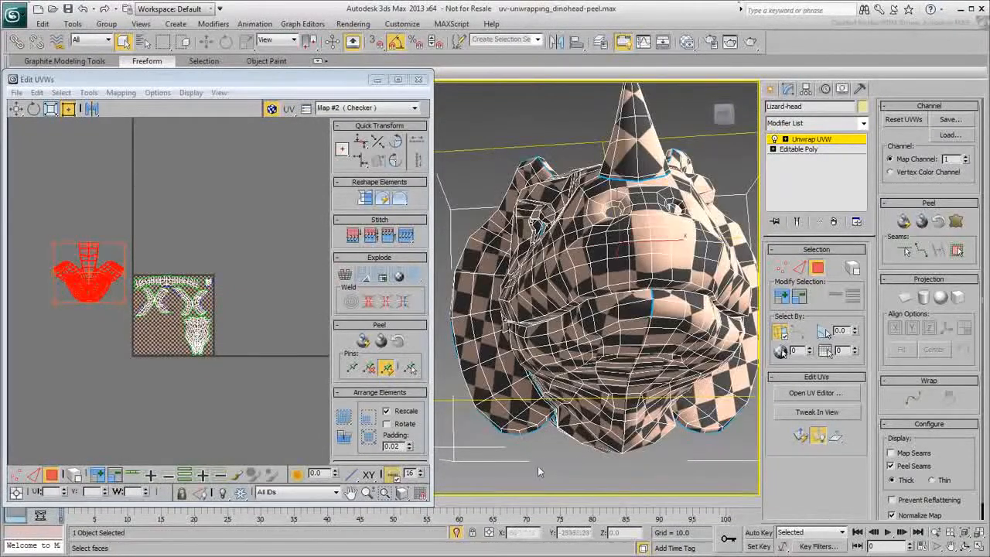
click(800, 268)
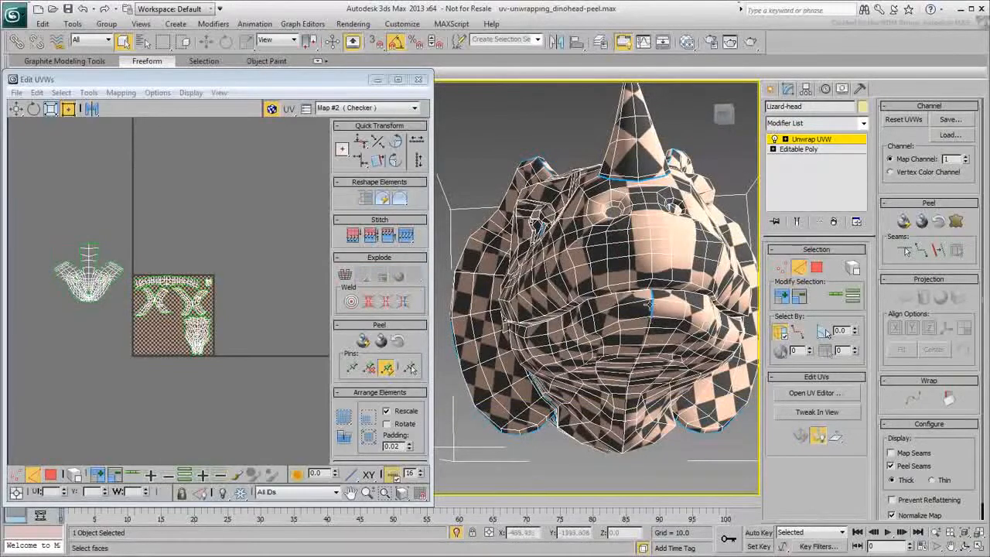
alt+middle_drag(653, 333, 650, 299)
click(637, 249)
alt+middle_drag(636, 249, 627, 300)
click(938, 249)
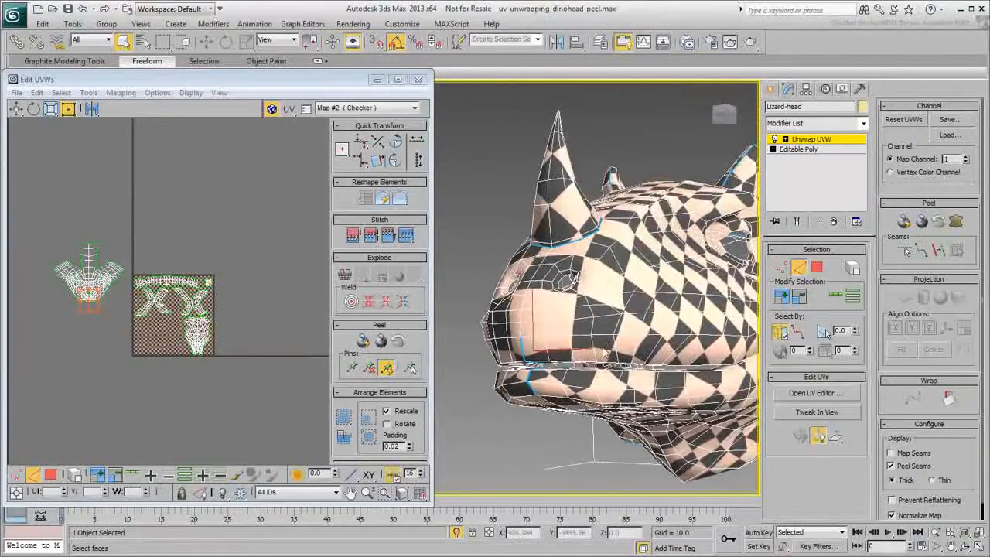
Step: At polygon level, reset the peel on the upper-head cluster and peel it again with Peel Mode
click(818, 267)
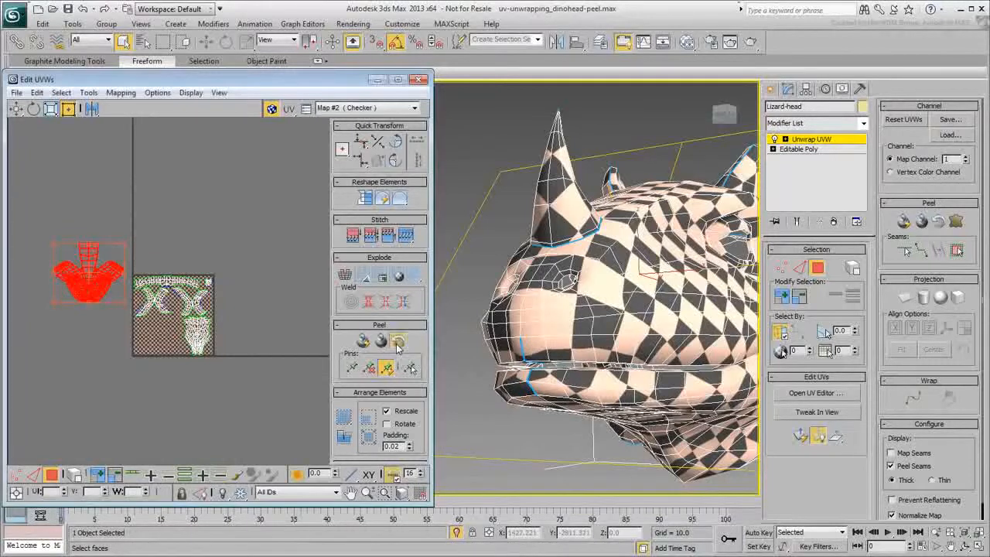
click(397, 341)
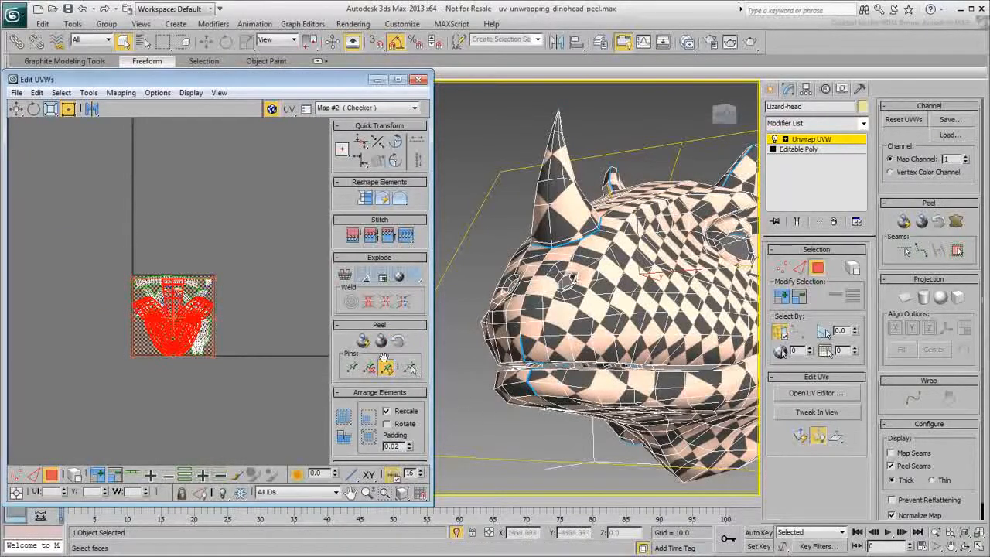
click(380, 343)
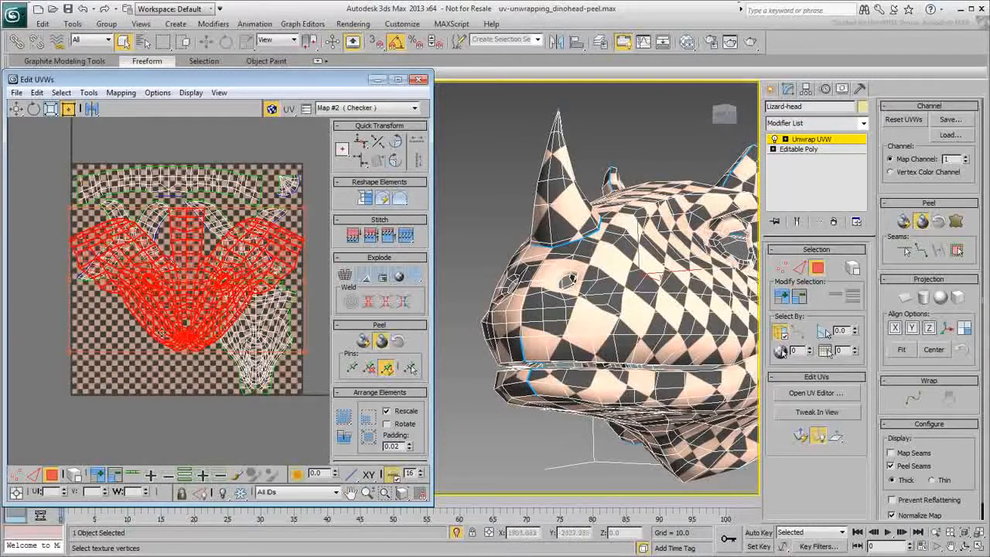
Step: Move the freshly peeled upper-head cluster outside the texture square, to its left, and exit Peel Mode
scroll(165, 318, down, 5)
middle_drag(166, 318, 208, 315)
drag(199, 307, 79, 340)
middle_drag(154, 374, 195, 379)
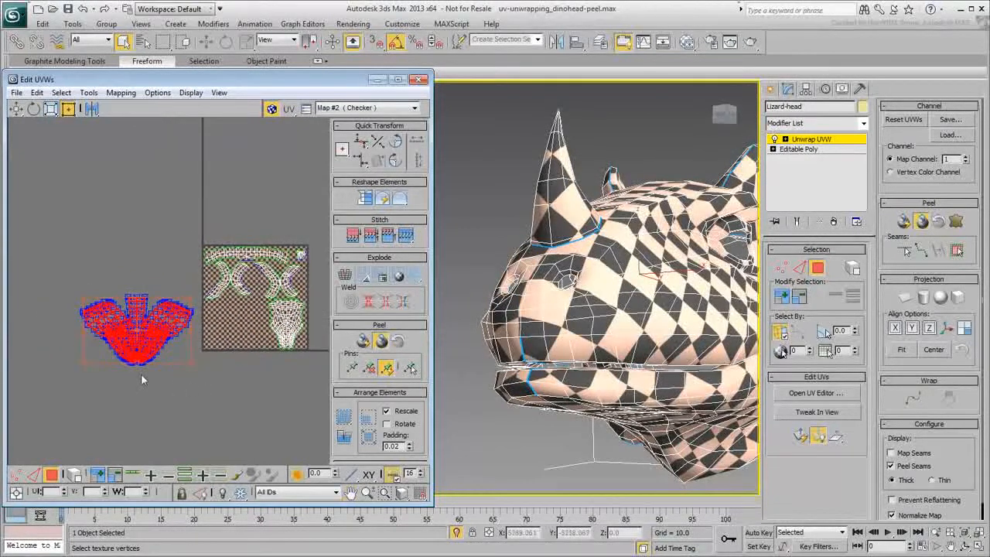
scroll(137, 366, up, 5)
middle_drag(119, 387, 154, 396)
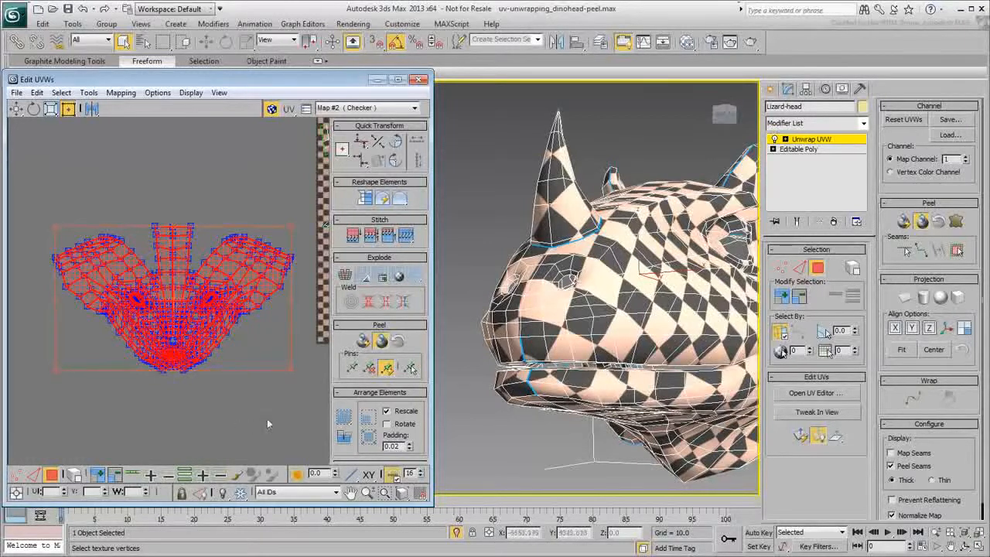
click(381, 343)
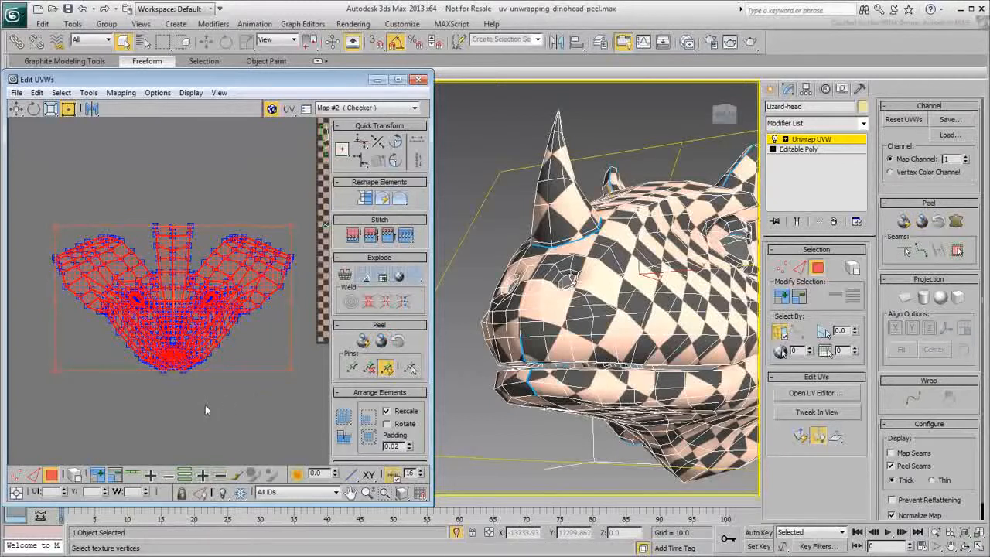
Step: At vertex level with the Move tool active, select all the vertices of the upper-head cluster
click(16, 474)
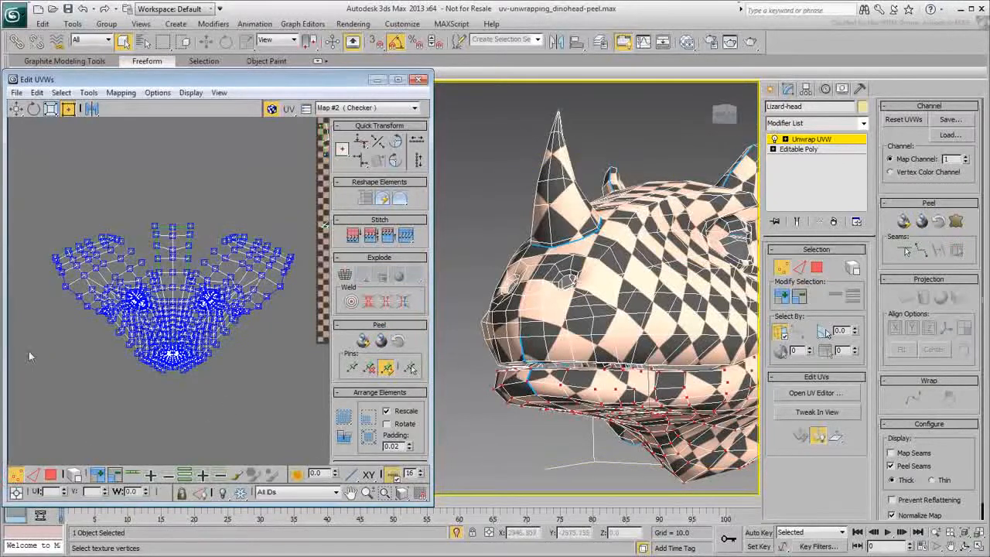
click(16, 108)
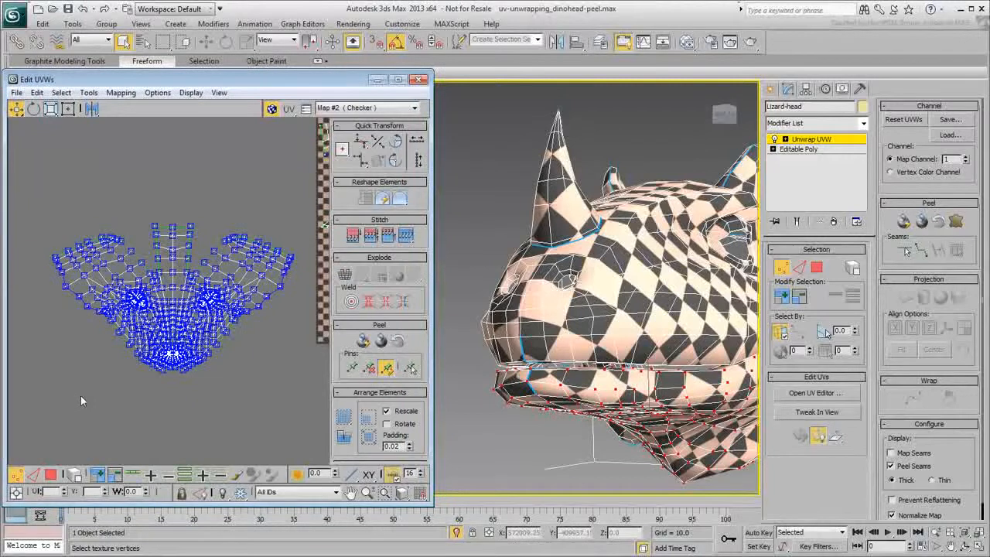
drag(36, 408, 296, 214)
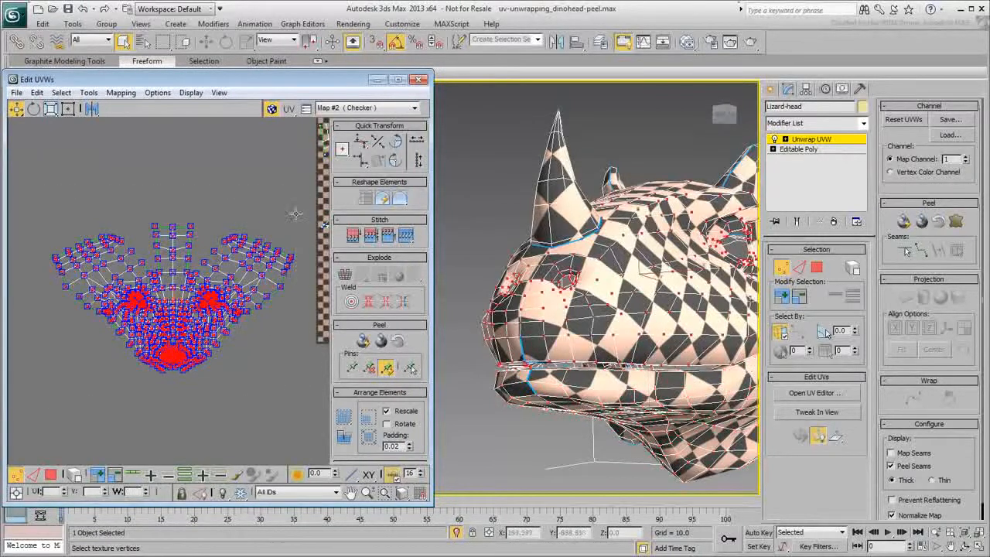
click(260, 395)
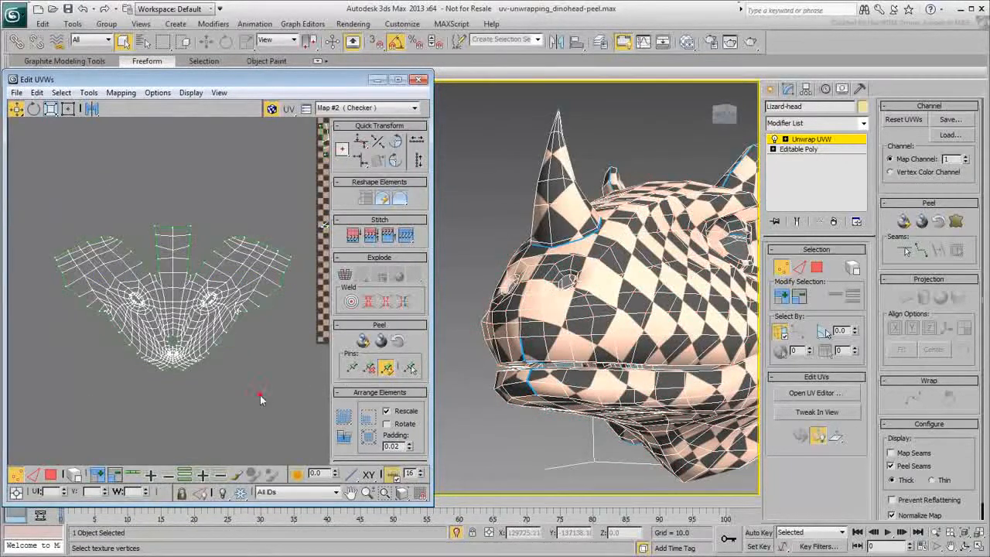
drag(38, 419, 298, 178)
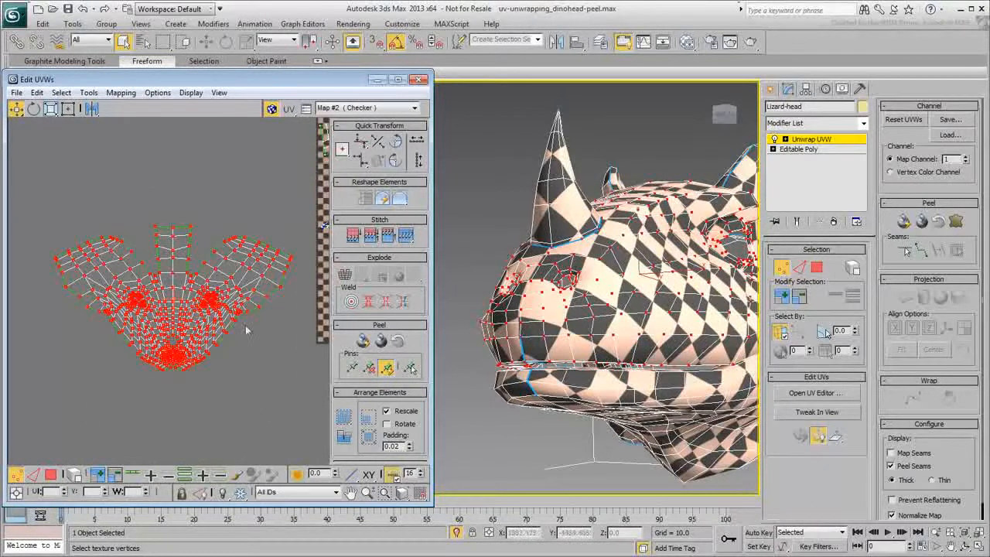
Step: Relax the selected upper-head vertices using Relax By Face Angles, check the checker pattern on the model, and close the Relax Tool
click(88, 92)
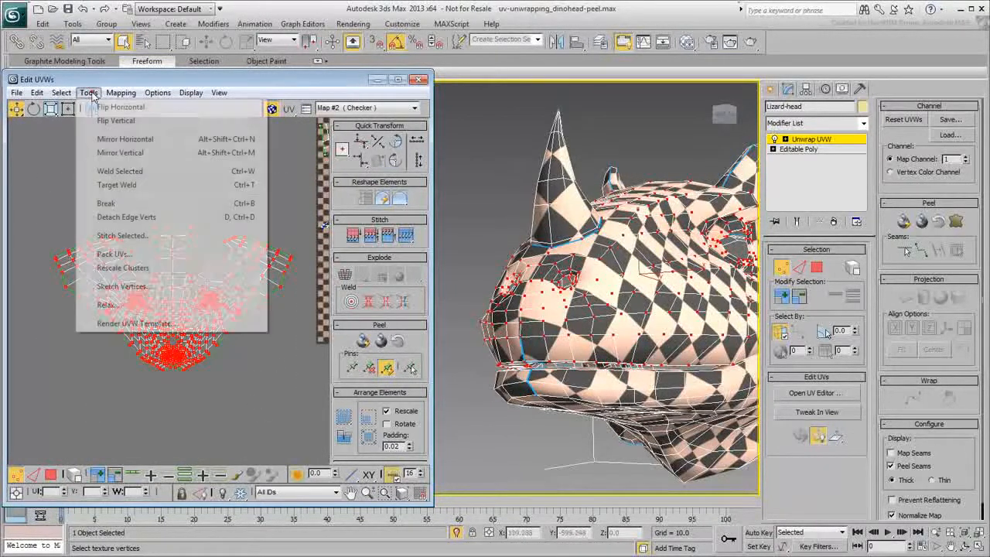
click(106, 305)
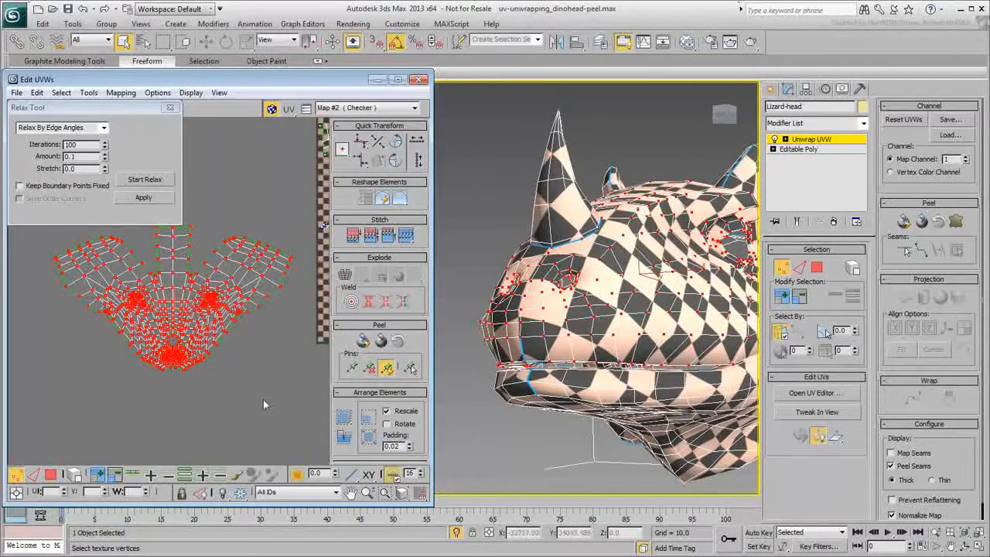
click(105, 127)
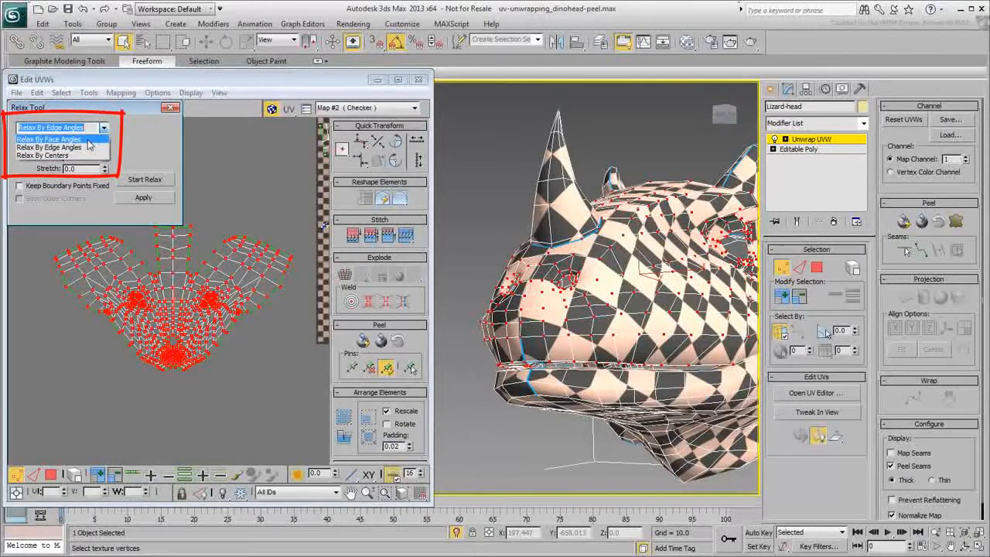
click(87, 140)
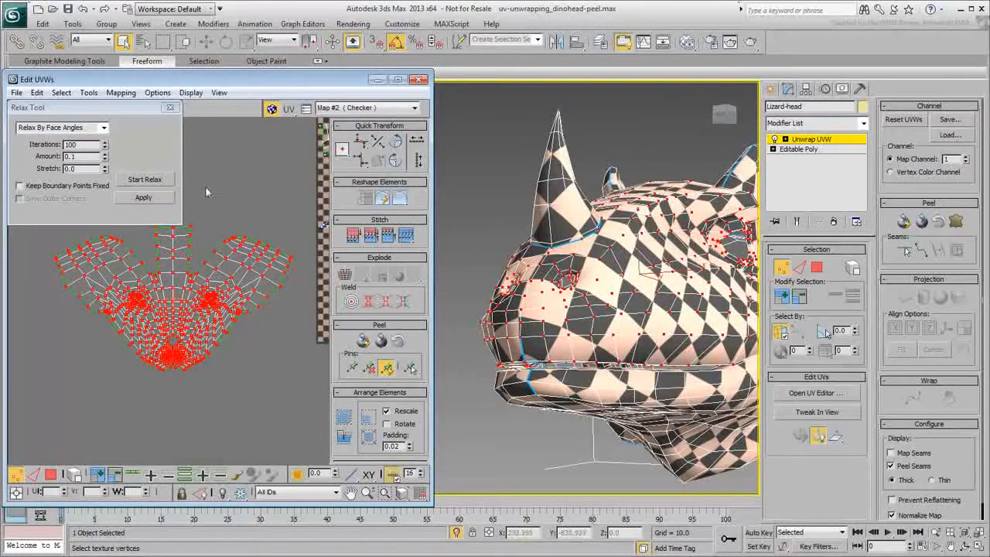
click(145, 179)
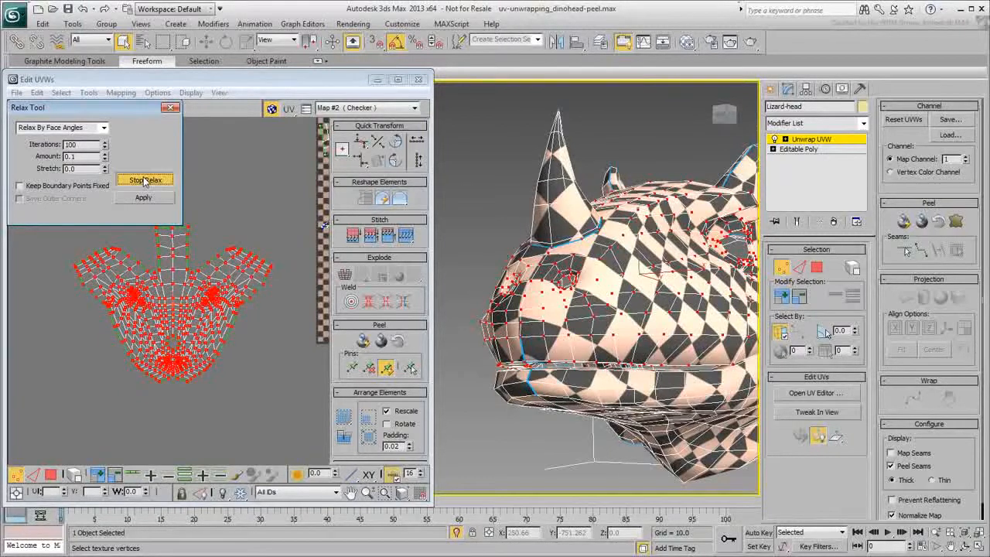
click(144, 179)
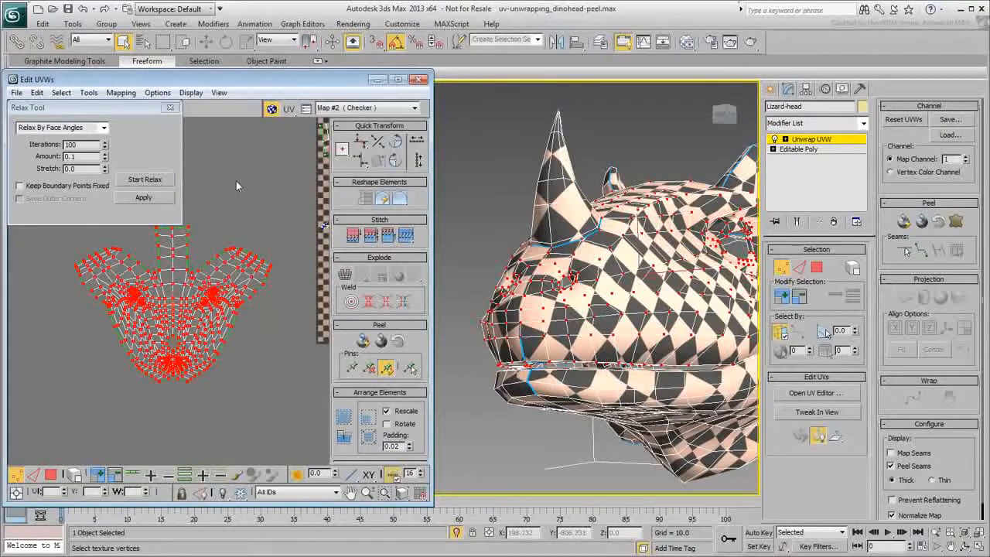
alt+middle_drag(513, 324, 610, 352)
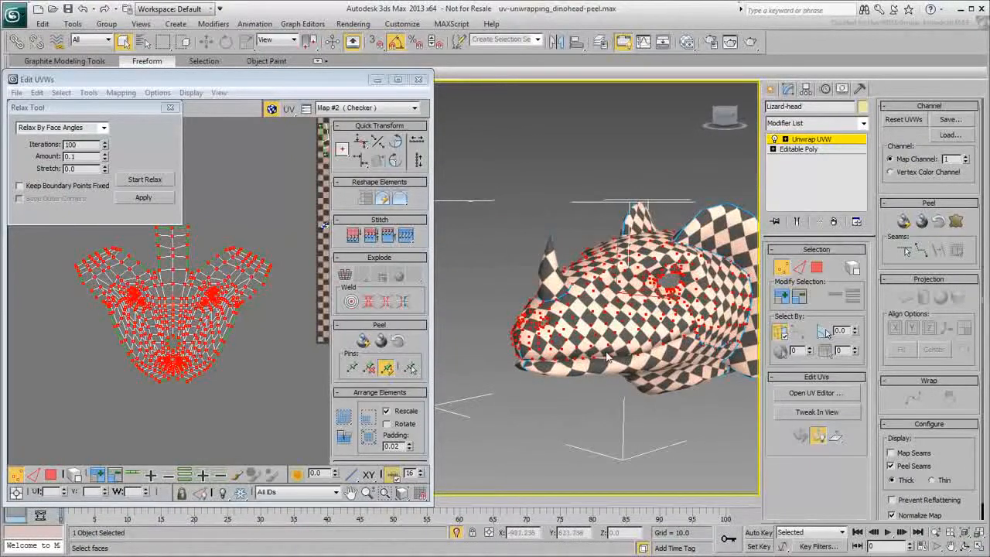
key(F4)
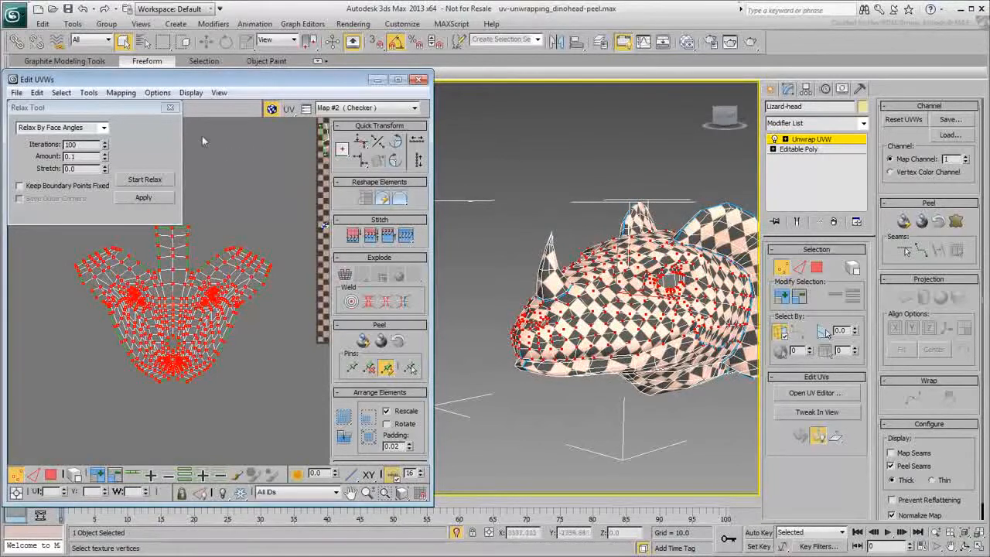
click(169, 109)
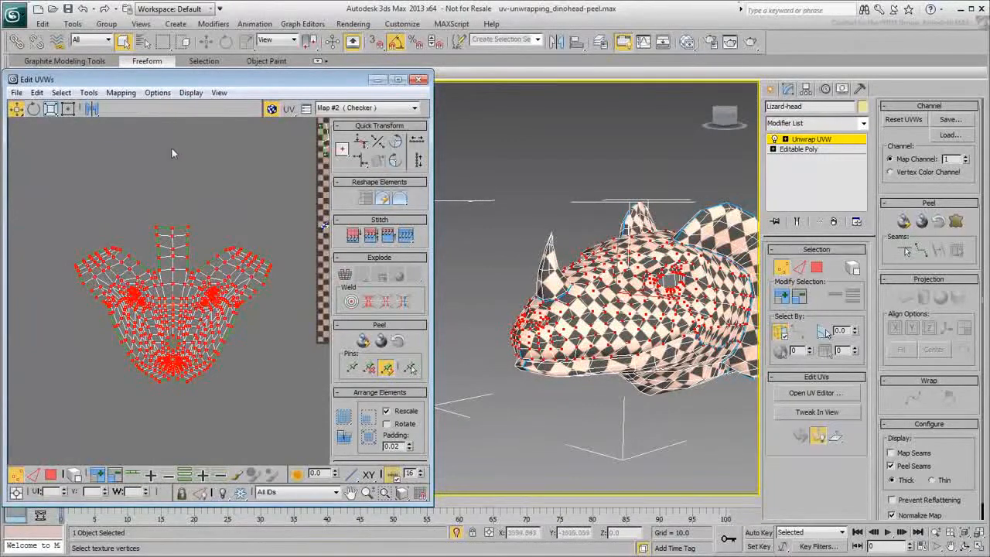
Step: Use Freeform to move the upper-head cluster into the texture square's lower-left corner, scale it to fit beside the jaw cluster, and deselect it
click(68, 109)
scroll(147, 217, down, 4)
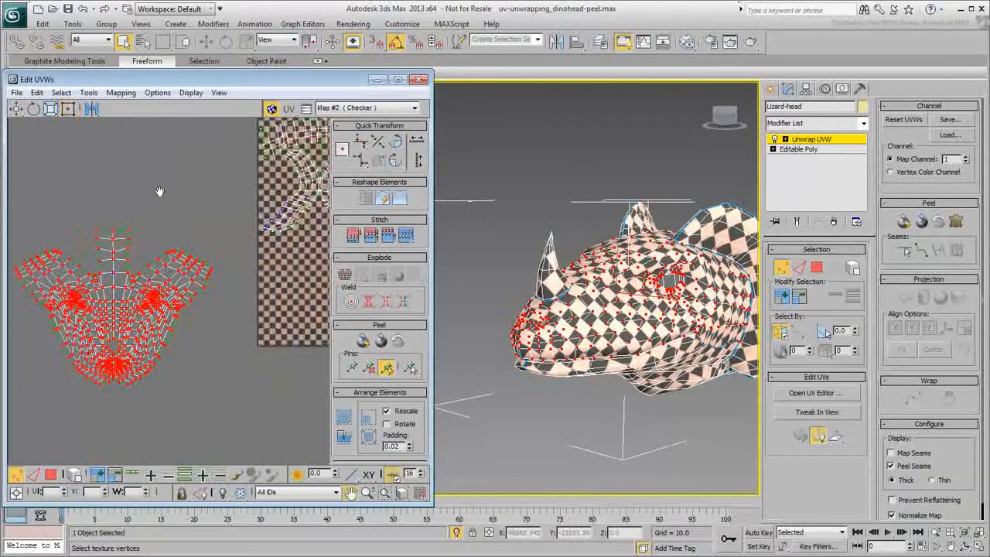
ctrl+drag(203, 215, 263, 255)
scroll(259, 254, up, 4)
middle_drag(261, 254, 117, 306)
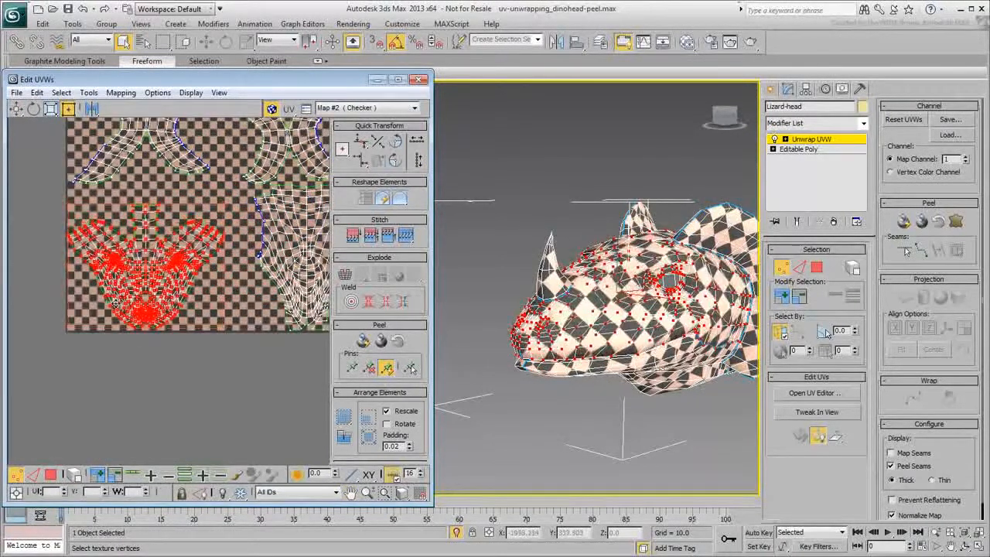
drag(232, 217, 246, 186)
click(254, 357)
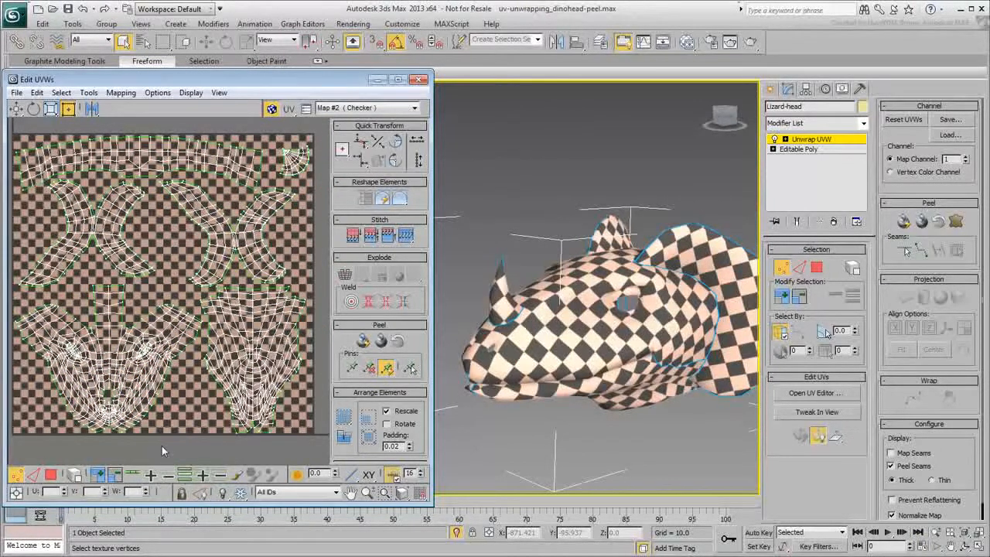
Step: Enable element selection and nudge the two X-shaped clusters slightly to the right within the texture square, clearing the selection when done
click(73, 476)
drag(227, 255, 237, 248)
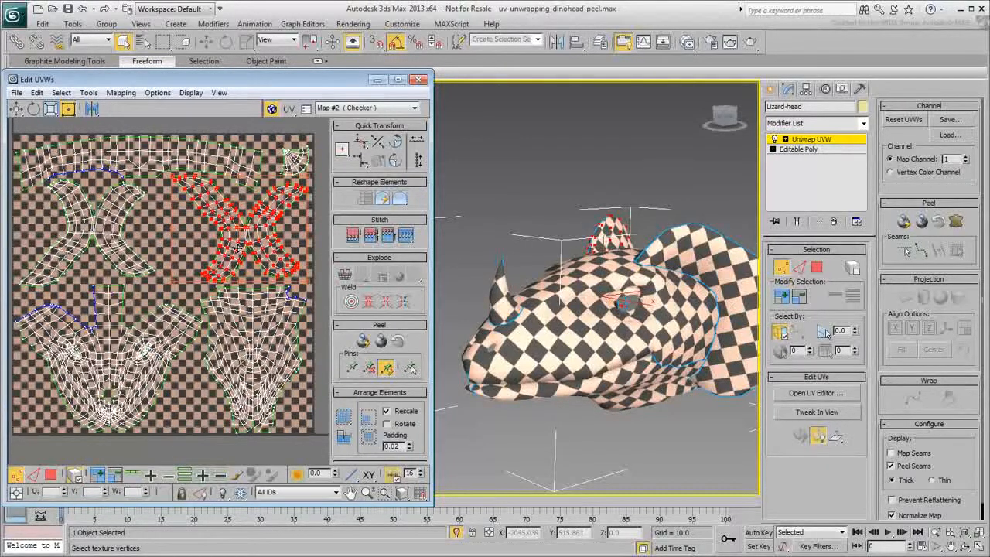
drag(109, 251, 120, 255)
click(172, 410)
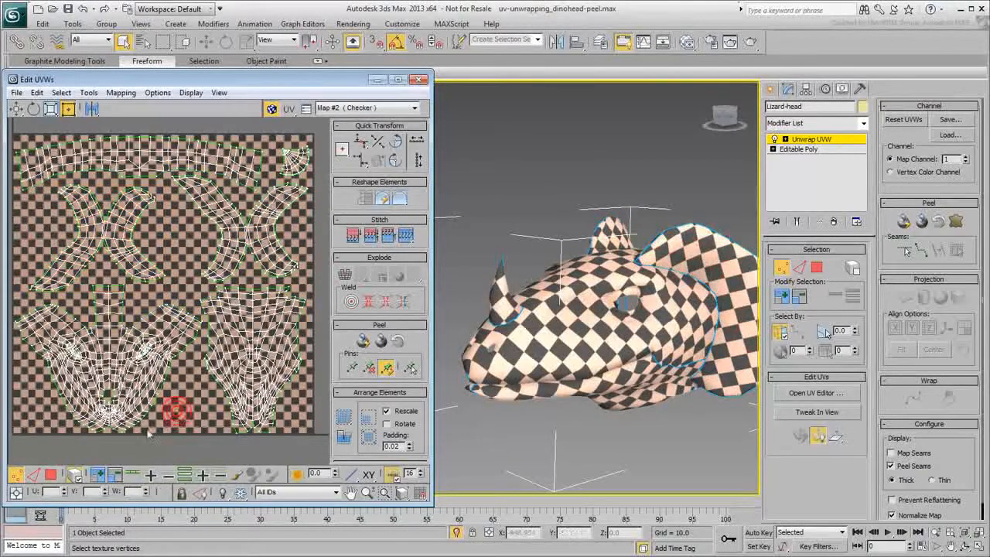
Step: Turn off element selection and select a single vertex on the lower-right arm of the left X-shaped cluster
click(73, 475)
click(122, 261)
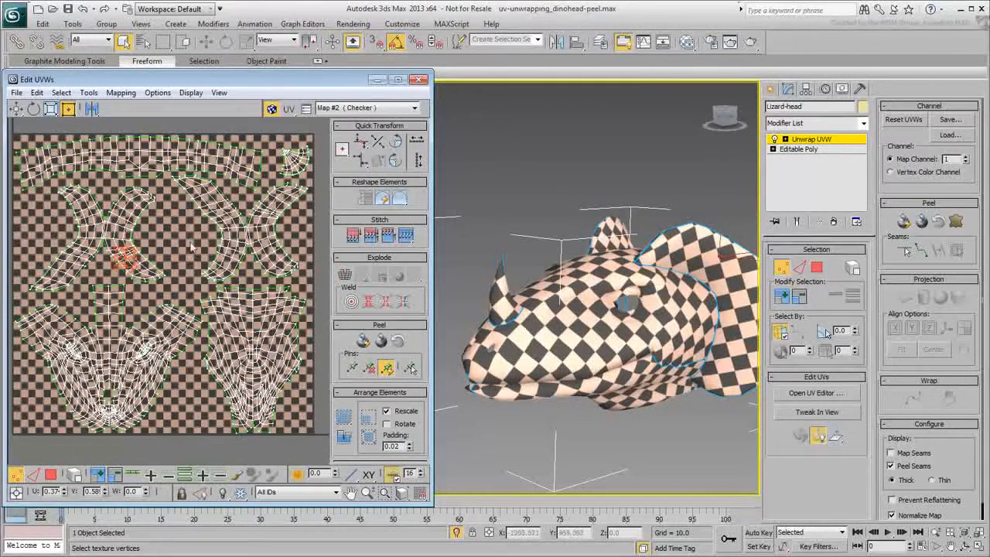